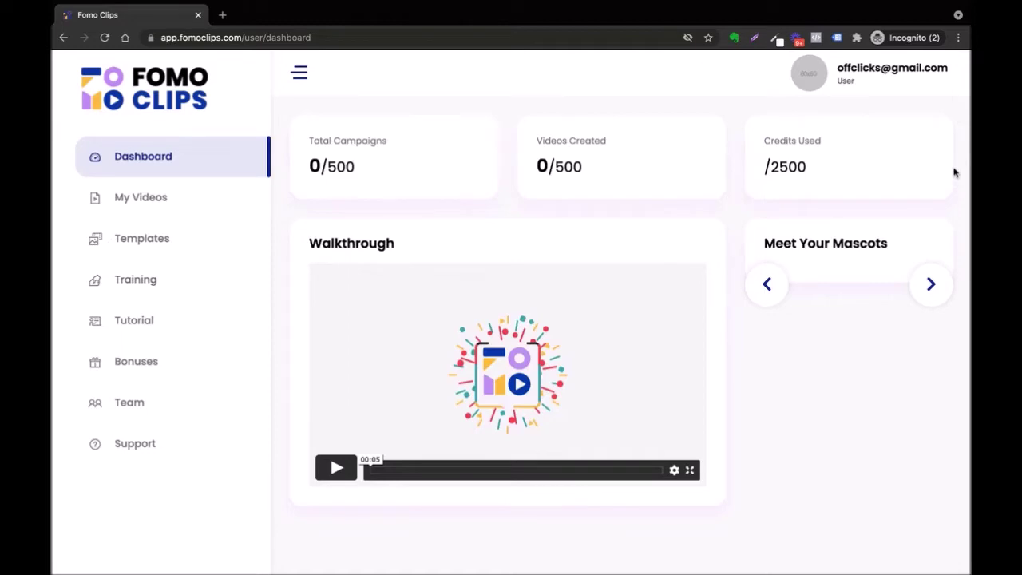
- Go from the dashboard to the All Templates gallery via the sidebar
{"action": "left_click", "coordinate": [158, 242]}
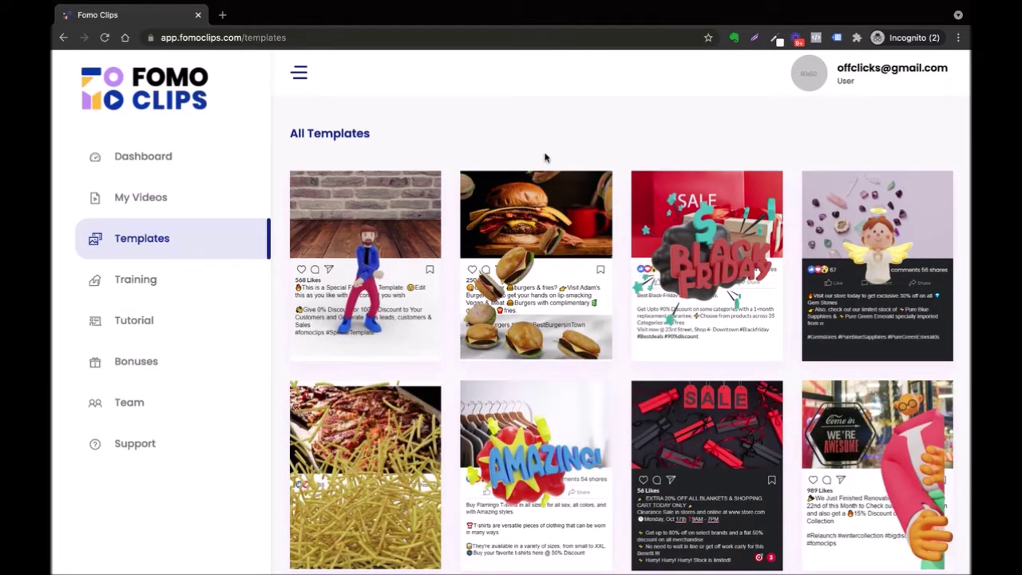
- Create a campaign named 'Demo Campaign' from the first template, the dancing character
{"action": "left_click", "coordinate": [369, 245]}
{"action": "left_click", "coordinate": [431, 168]}
{"action": "type", "text": "Demo Campaign"}
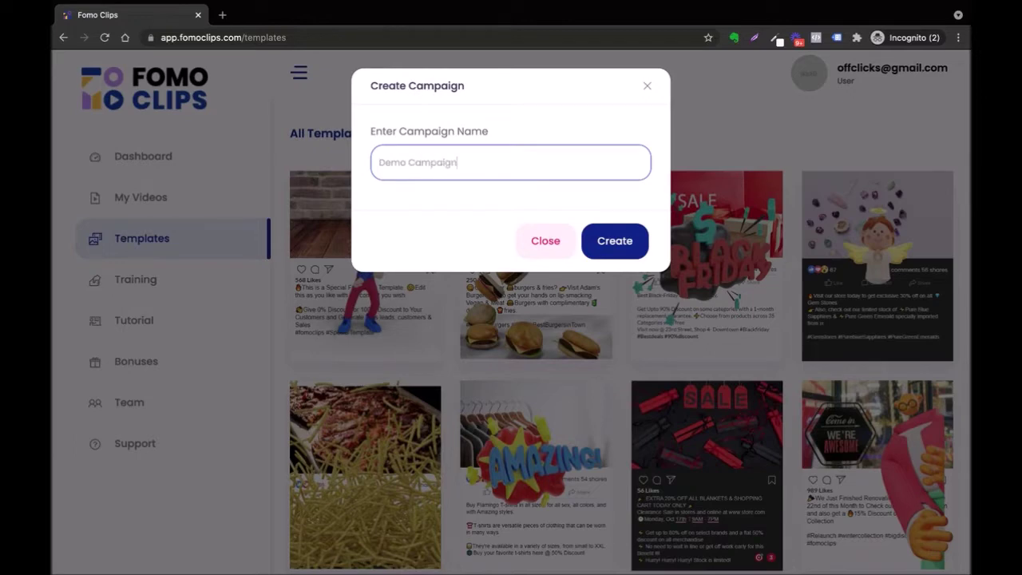
{"action": "left_click", "coordinate": [606, 242]}
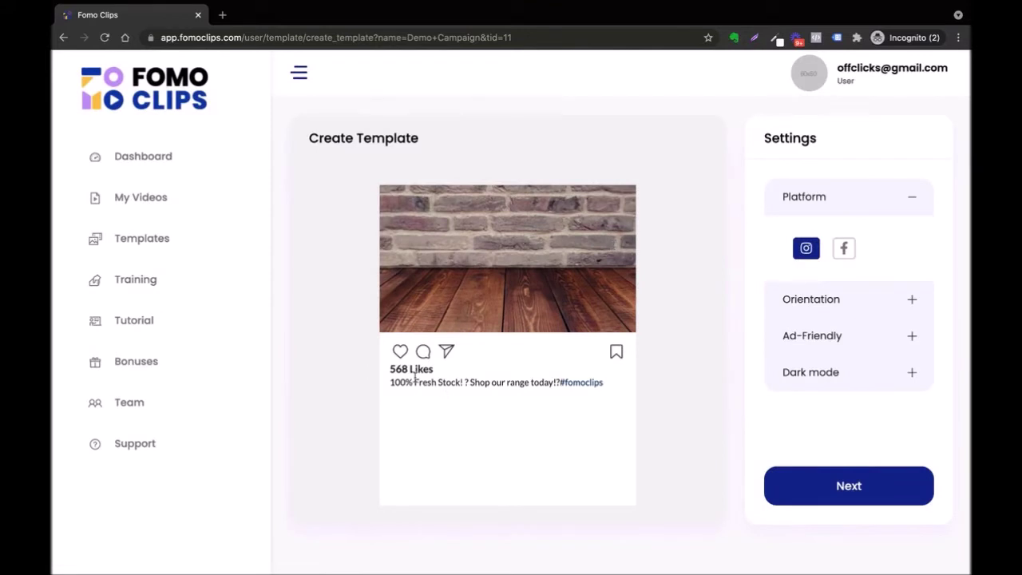
- Insert an emoji before the word 'Shop' in the post caption
{"action": "left_click", "coordinate": [489, 383]}
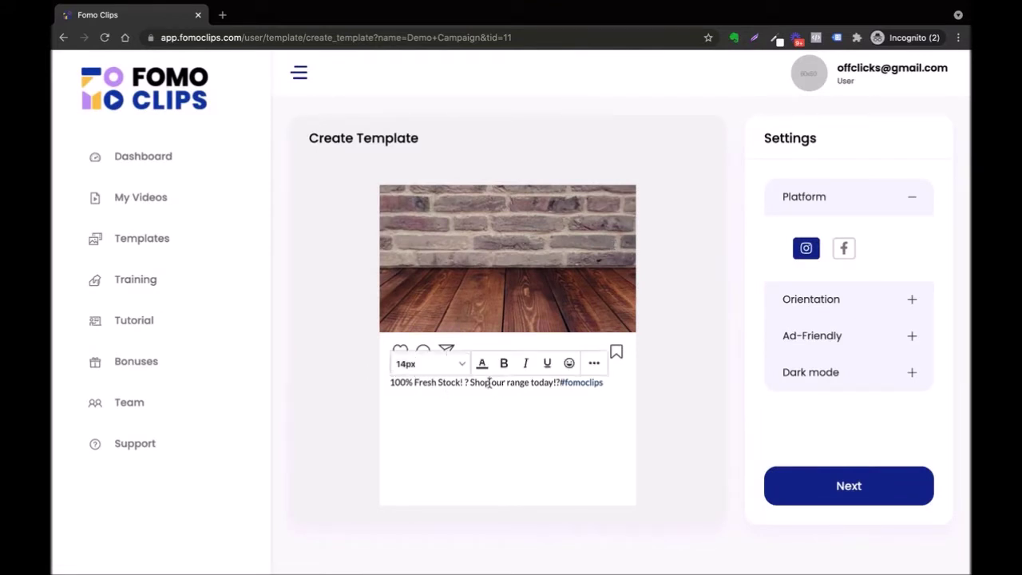
{"action": "left_click", "coordinate": [524, 277]}
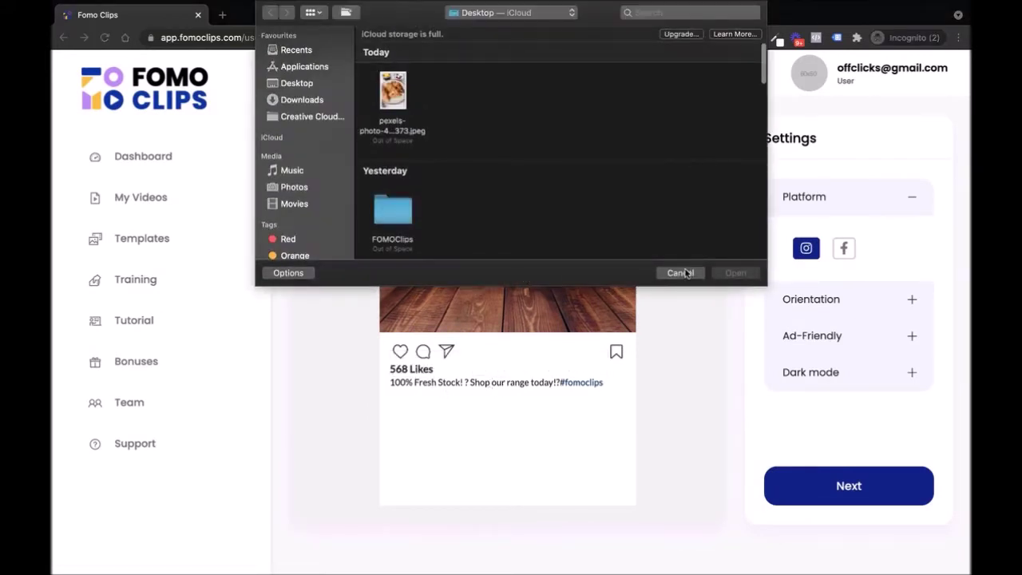
{"action": "left_click", "coordinate": [681, 273]}
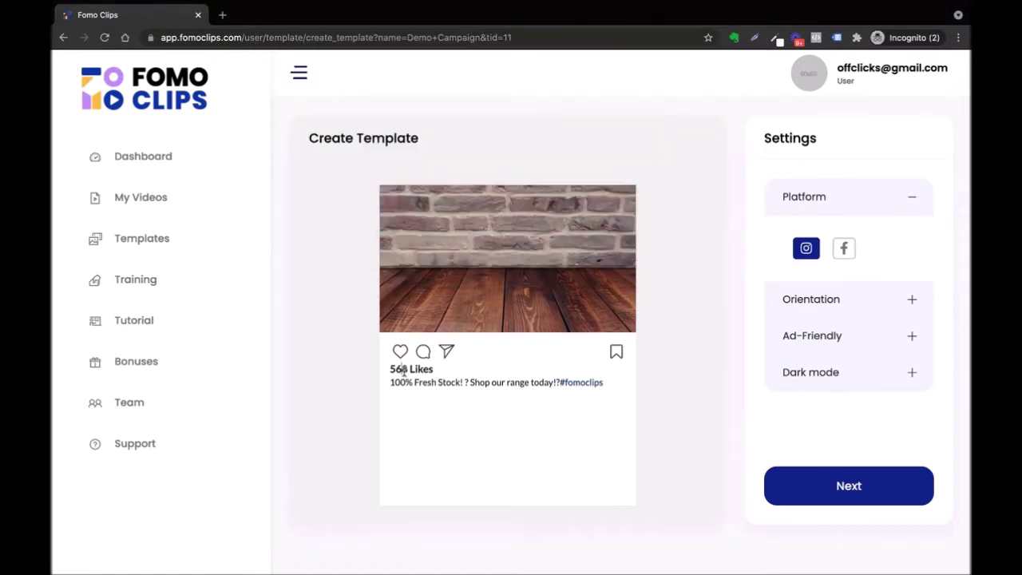
{"action": "left_click", "coordinate": [485, 389]}
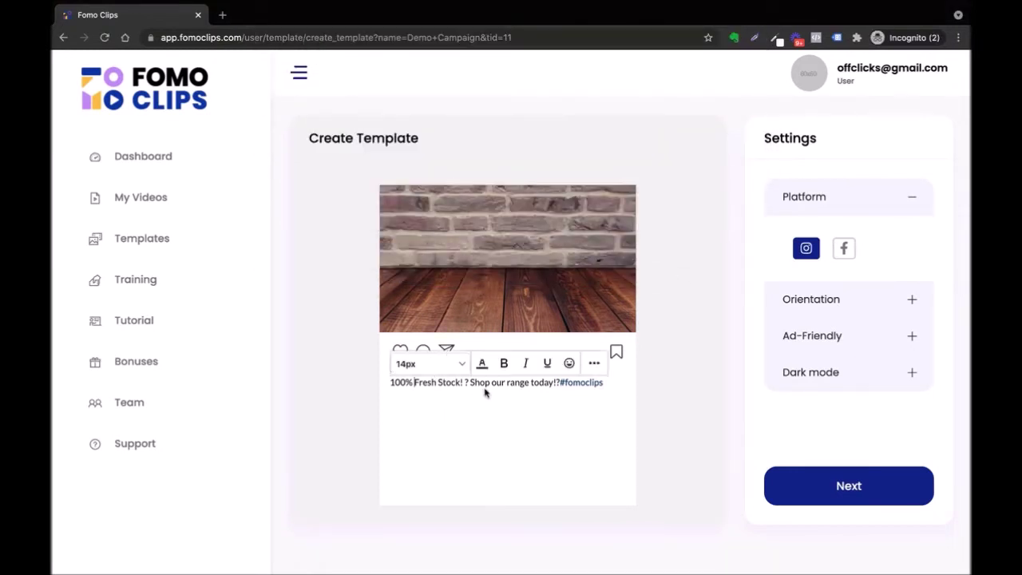
{"action": "left_click_drag", "start_coordinate": [468, 385], "coordinate": [527, 474]}
{"action": "key", "text": "Left"}
{"action": "left_click", "coordinate": [569, 364]}
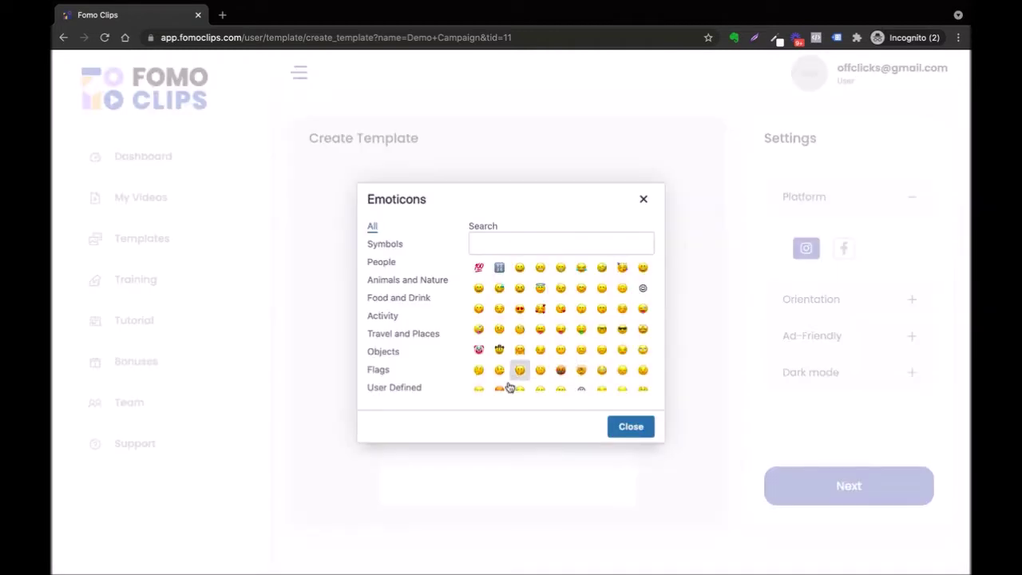
{"action": "scroll", "coordinate": [518, 365], "scroll_direction": "down", "scroll_amount": 1}
{"action": "left_click", "coordinate": [479, 339]}
- Insert a second emoji before 'range today!' and finish editing the caption
{"action": "left_click", "coordinate": [518, 382]}
{"action": "left_click", "coordinate": [568, 363]}
{"action": "left_click", "coordinate": [605, 267]}
{"action": "left_click", "coordinate": [571, 471]}
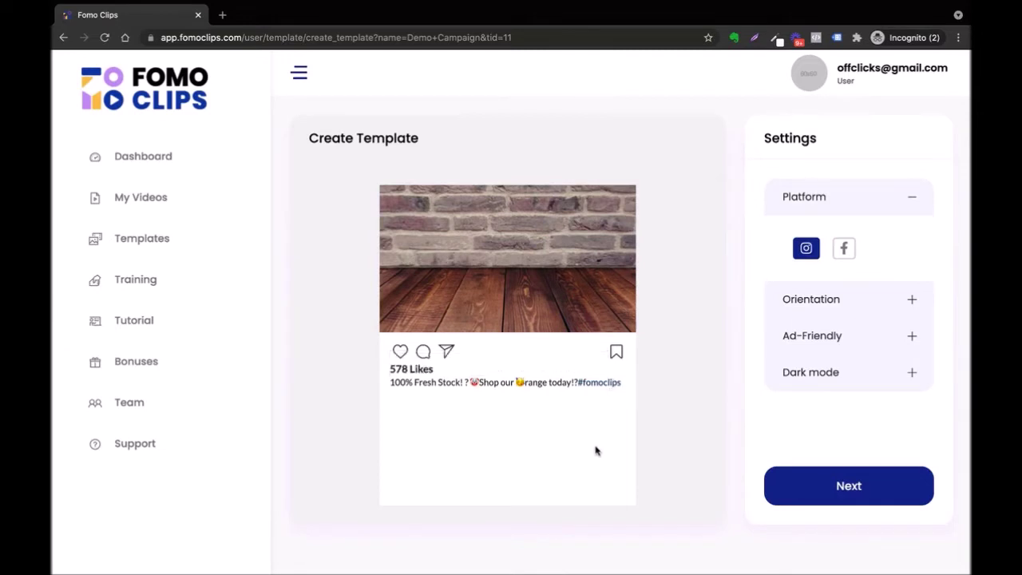
{"action": "left_click", "coordinate": [886, 336]}
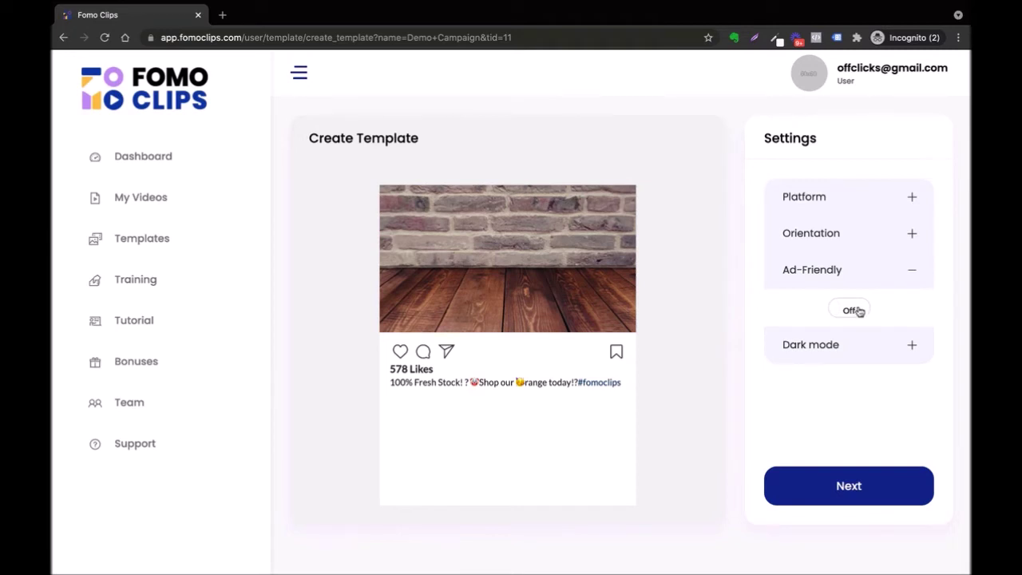
- Turn Ad-Friendly on to hide the like/comment bar, and set Dark mode On
{"action": "left_click", "coordinate": [854, 310]}
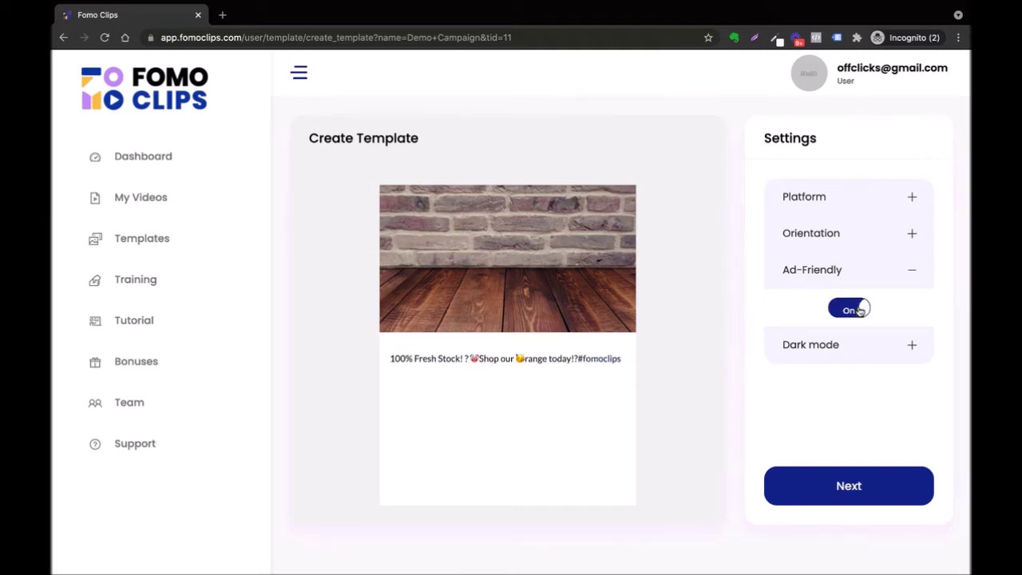
{"action": "left_click", "coordinate": [882, 352]}
{"action": "left_click", "coordinate": [858, 347]}
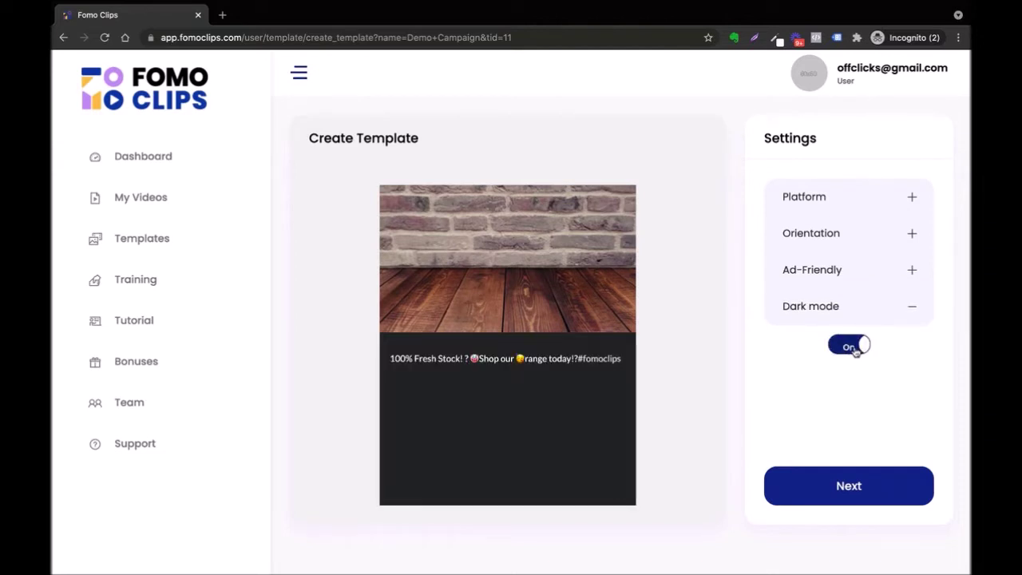
{"action": "left_click", "coordinate": [853, 348]}
{"action": "left_click", "coordinate": [853, 347]}
{"action": "left_click", "coordinate": [833, 495]}
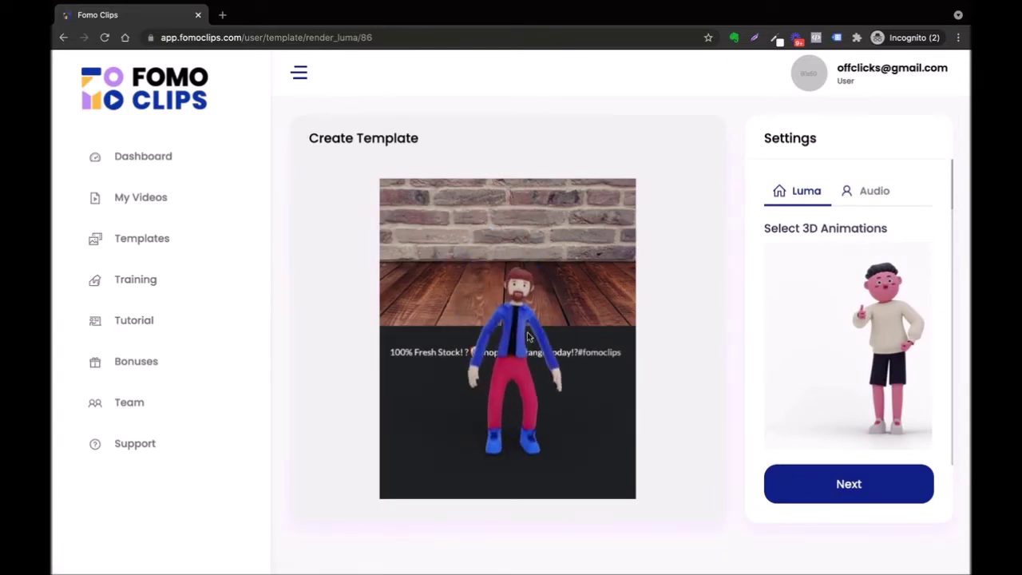
- Add the falling-burgers Luma 3D animation over the dancing character
{"action": "scroll", "coordinate": [849, 325], "scroll_direction": "down", "scroll_amount": 5}
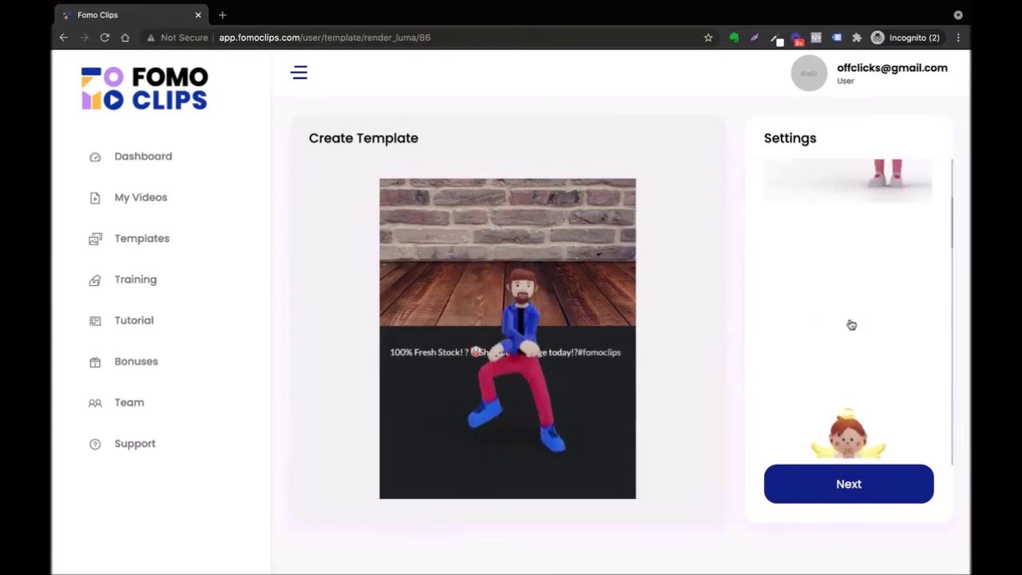
{"action": "scroll", "coordinate": [852, 323], "scroll_direction": "down", "scroll_amount": 3}
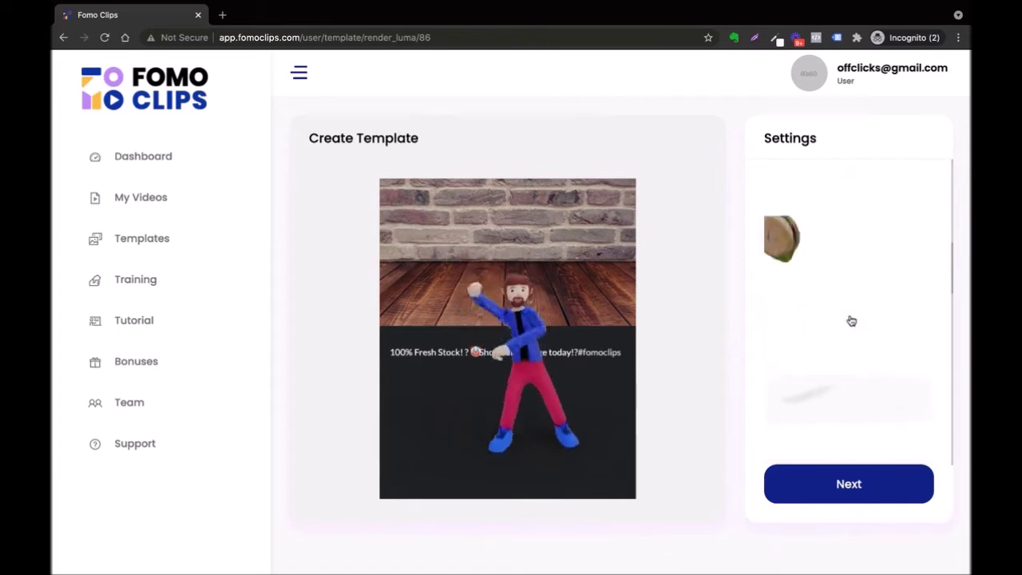
{"action": "scroll", "coordinate": [852, 321], "scroll_direction": "up", "scroll_amount": 2}
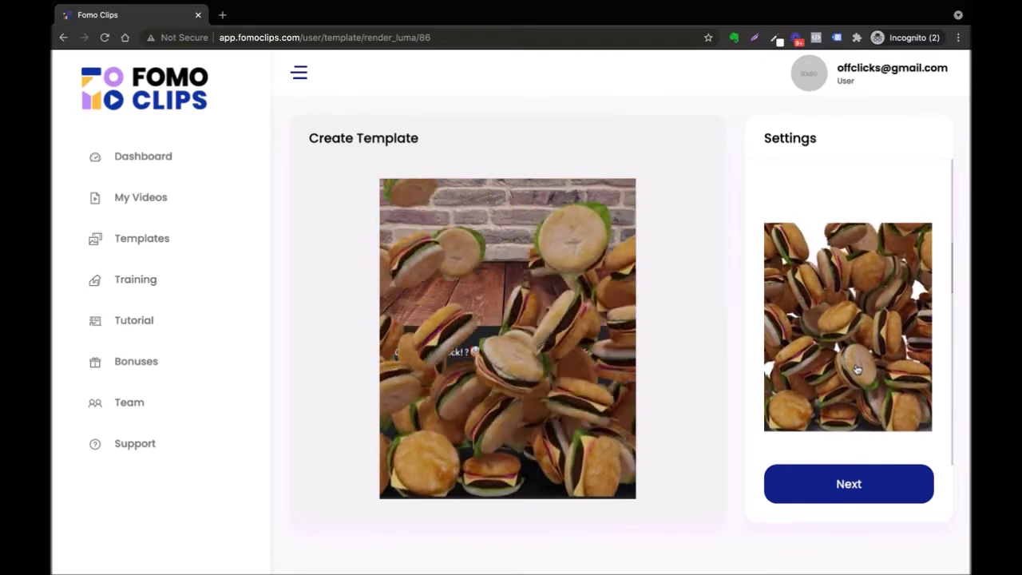
{"action": "scroll", "coordinate": [857, 370], "scroll_direction": "down", "scroll_amount": 2}
{"action": "scroll", "coordinate": [838, 363], "scroll_direction": "up", "scroll_amount": 2}
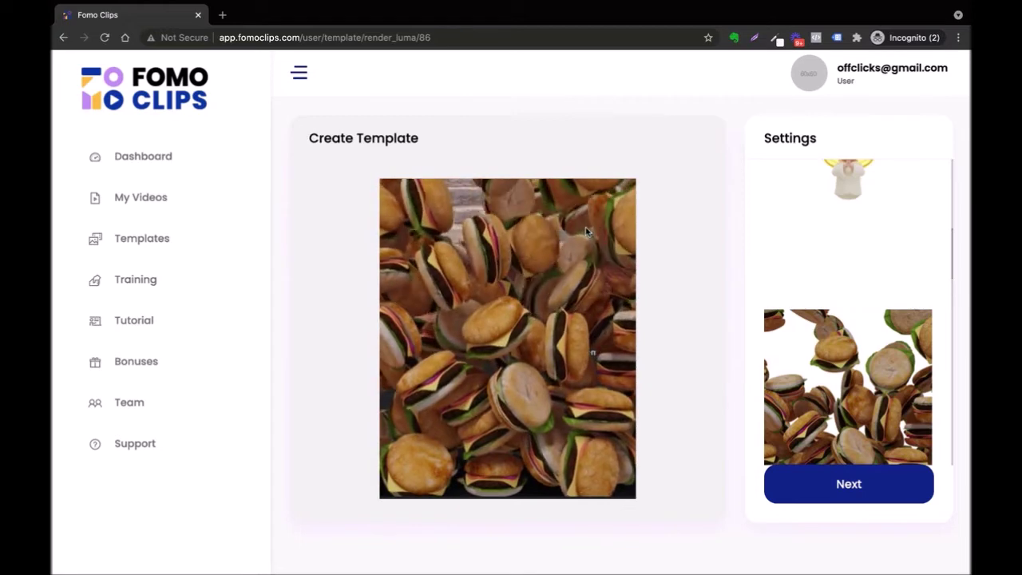
{"action": "left_click", "coordinate": [848, 485]}
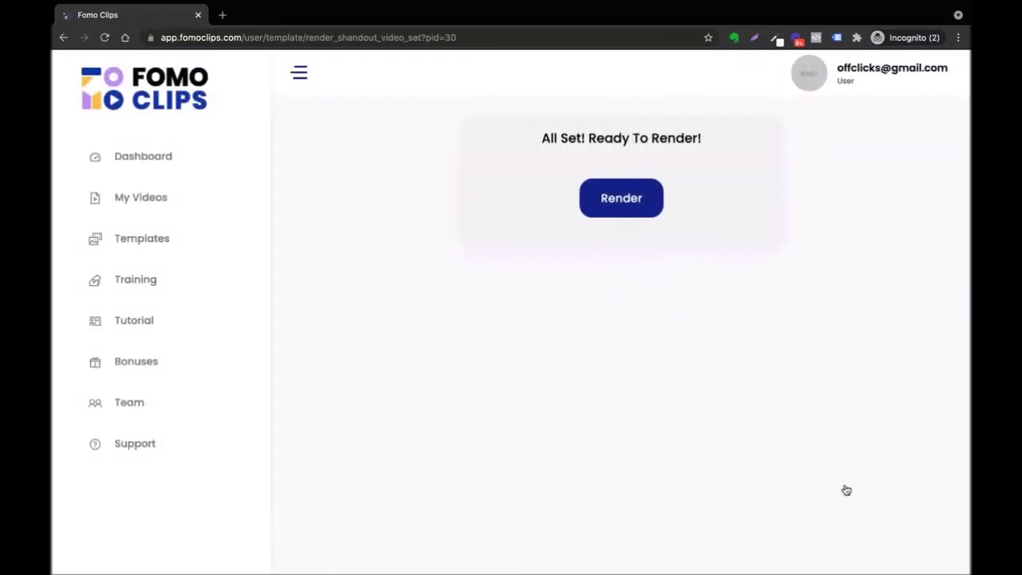
- Render Demo Campaign until My Videos shows it Rendered, 10 seconds long
{"action": "left_click", "coordinate": [629, 210]}
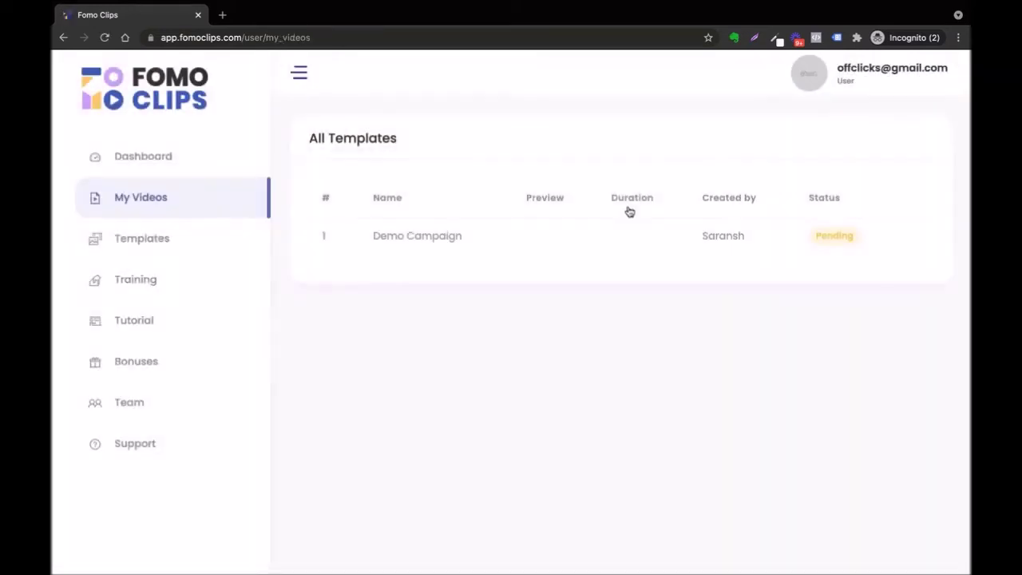
{"action": "double_click", "coordinate": [823, 237]}
{"action": "left_click", "coordinate": [810, 323]}
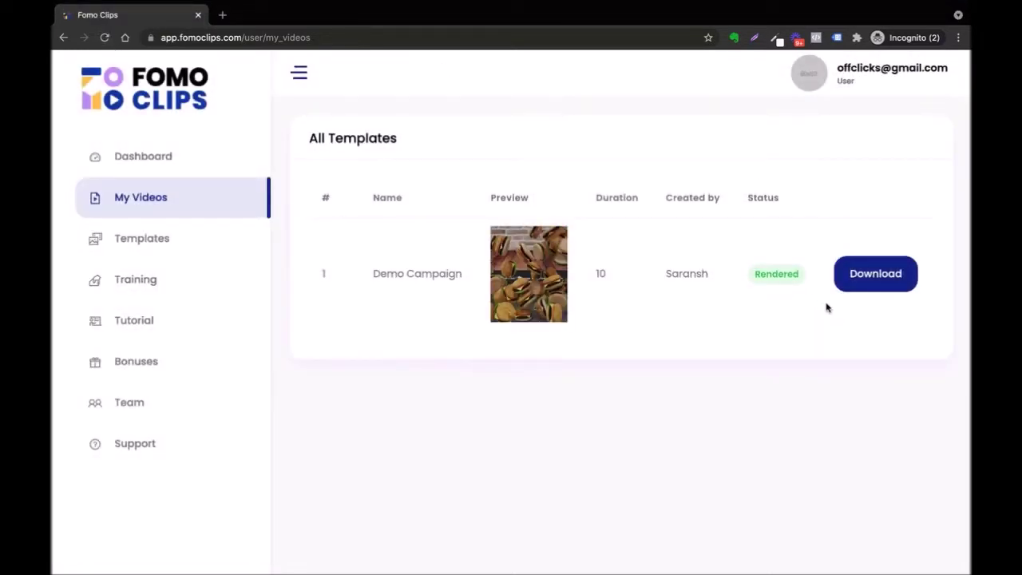
- Open the rendered Demo Campaign MP4 in a new browser tab and play it
{"action": "left_click", "coordinate": [874, 282]}
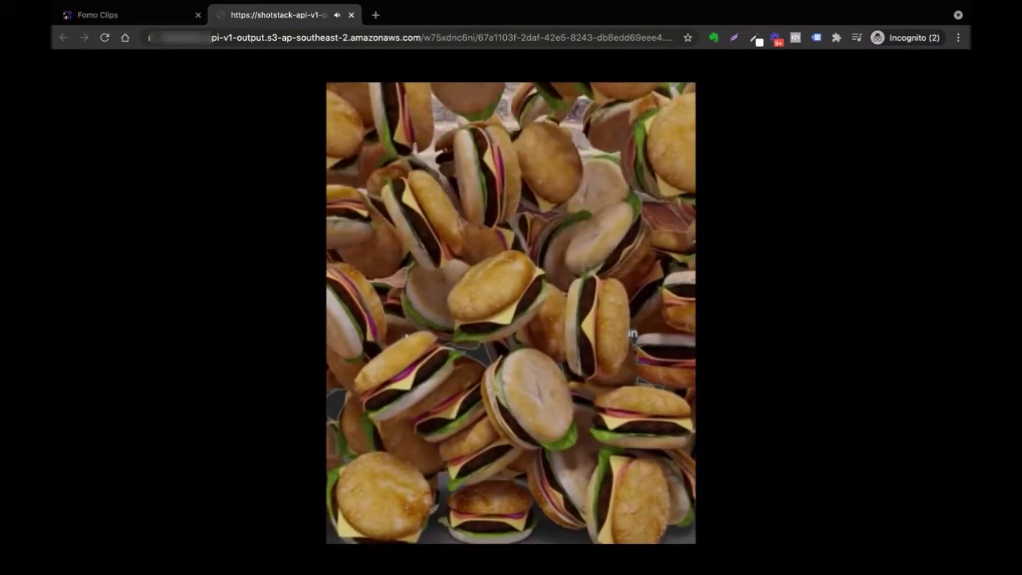
{"action": "mouse_move", "coordinate": [344, 523]}
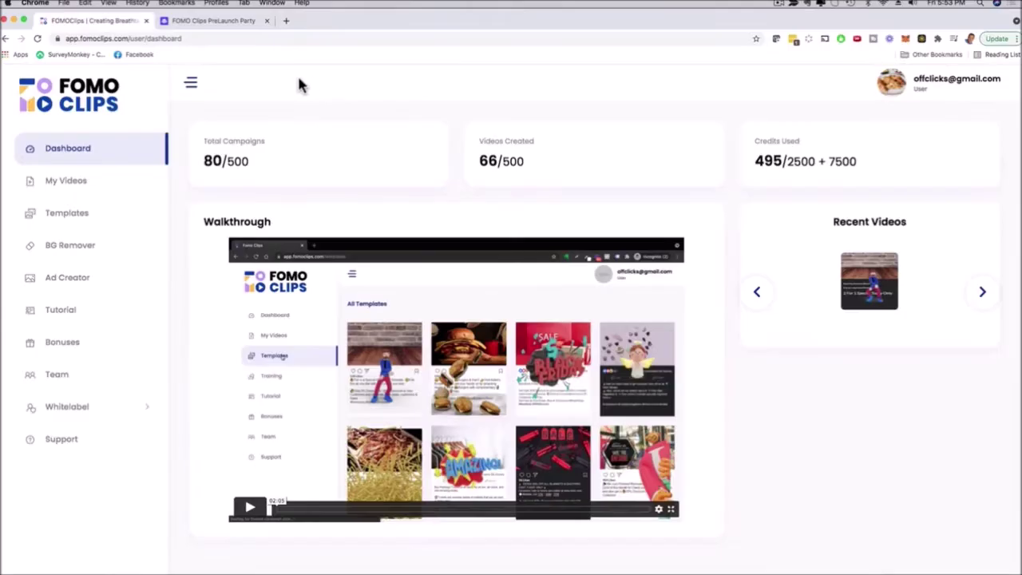
- Browse the All Templates grid down past the real-estate and dental designs, then back up
{"action": "left_click", "coordinate": [65, 216]}
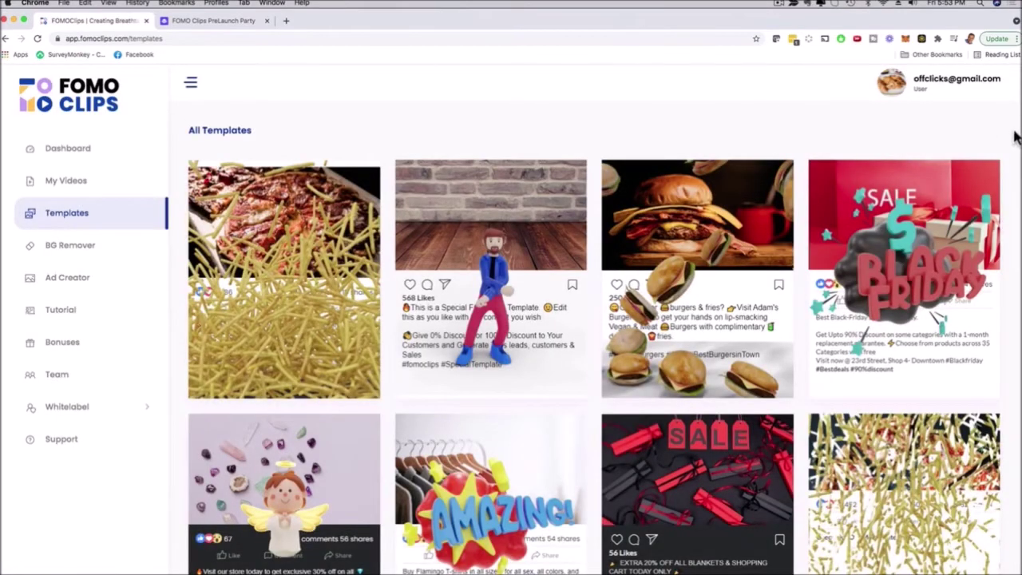
{"action": "scroll", "coordinate": [1015, 137], "scroll_direction": "down", "scroll_amount": 5}
{"action": "scroll", "coordinate": [1014, 140], "scroll_direction": "down", "scroll_amount": 3}
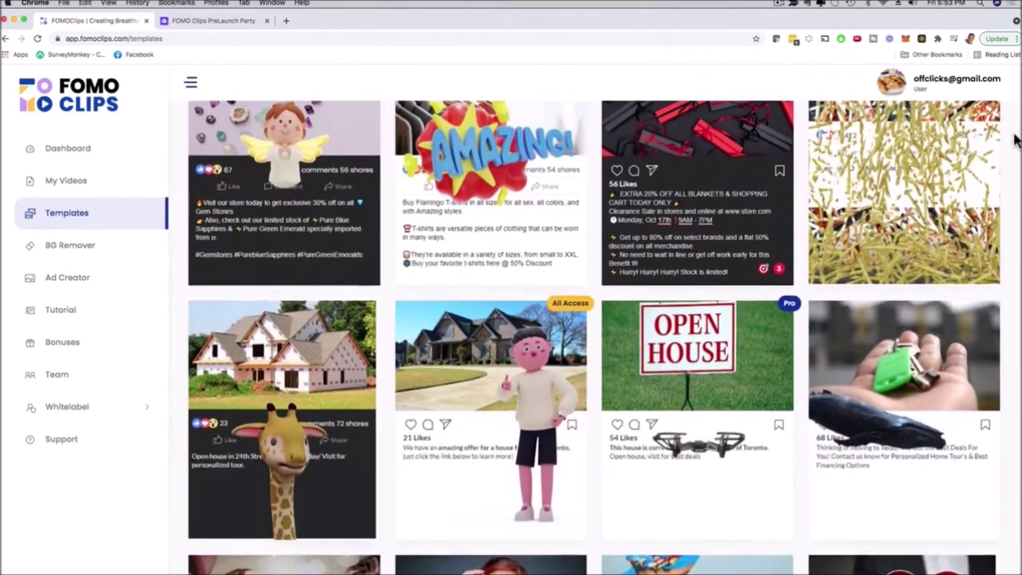
{"action": "scroll", "coordinate": [1014, 140], "scroll_direction": "down", "scroll_amount": 3}
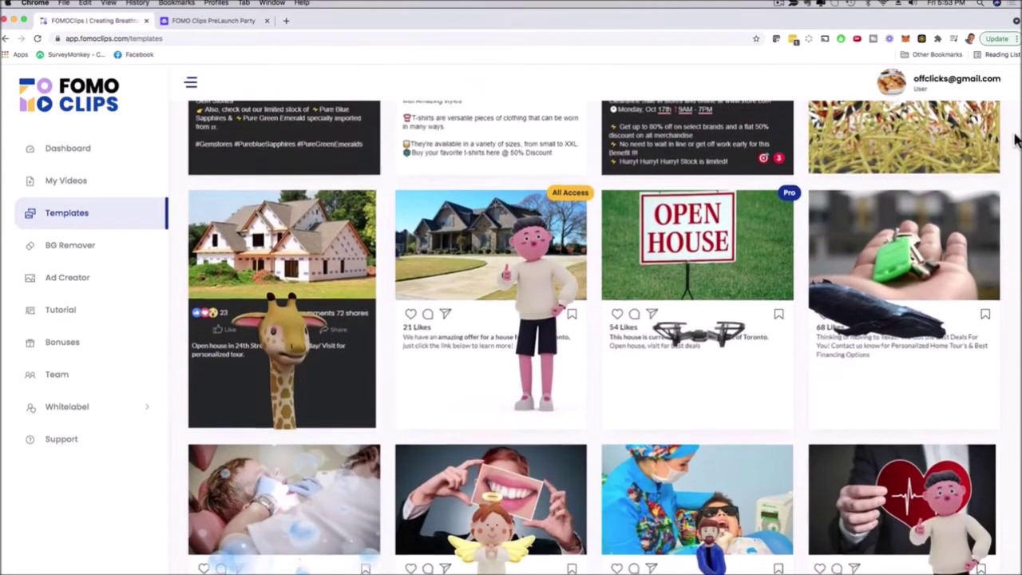
{"action": "scroll", "coordinate": [1015, 140], "scroll_direction": "up", "scroll_amount": 10}
{"action": "scroll", "coordinate": [1016, 140], "scroll_direction": "up", "scroll_amount": 2}
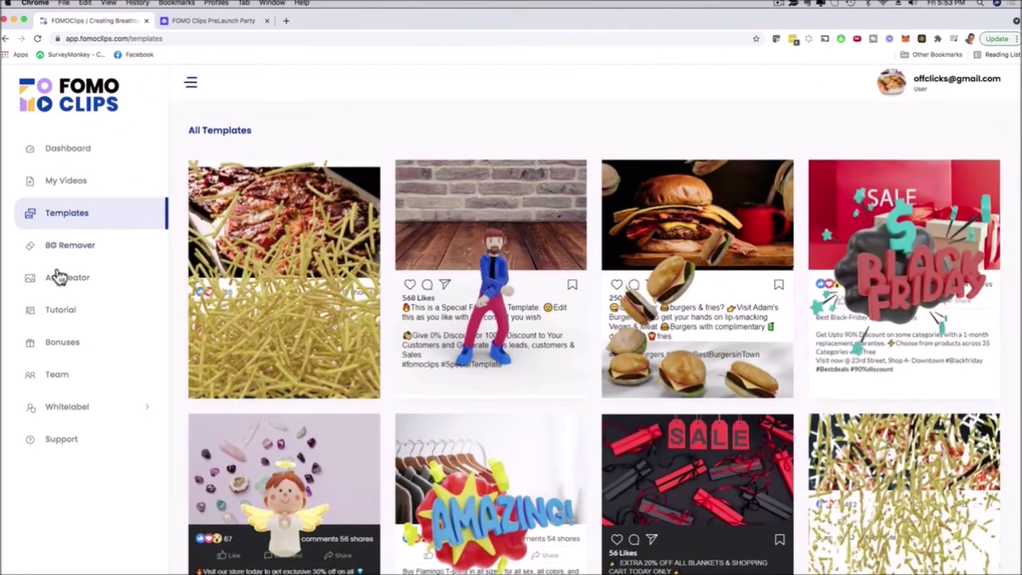
- Scroll through the My Videos table of previews, durations and Rendered/Pending statuses
{"action": "left_click", "coordinate": [67, 183]}
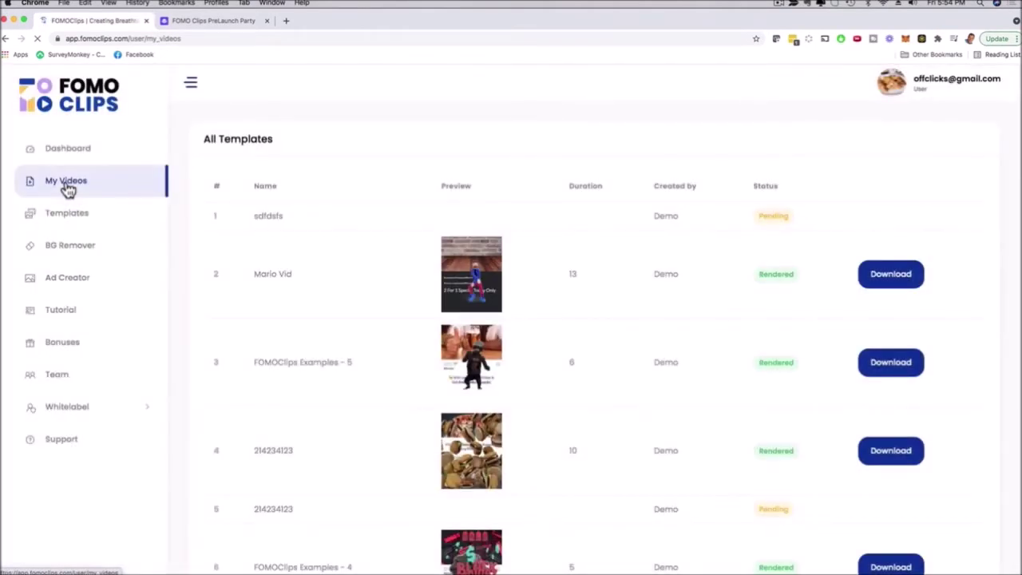
{"action": "scroll", "coordinate": [569, 256], "scroll_direction": "down", "scroll_amount": 3}
{"action": "scroll", "coordinate": [568, 258], "scroll_direction": "down", "scroll_amount": 3}
{"action": "scroll", "coordinate": [562, 263], "scroll_direction": "up", "scroll_amount": 2}
{"action": "scroll", "coordinate": [560, 262], "scroll_direction": "up", "scroll_amount": 3}
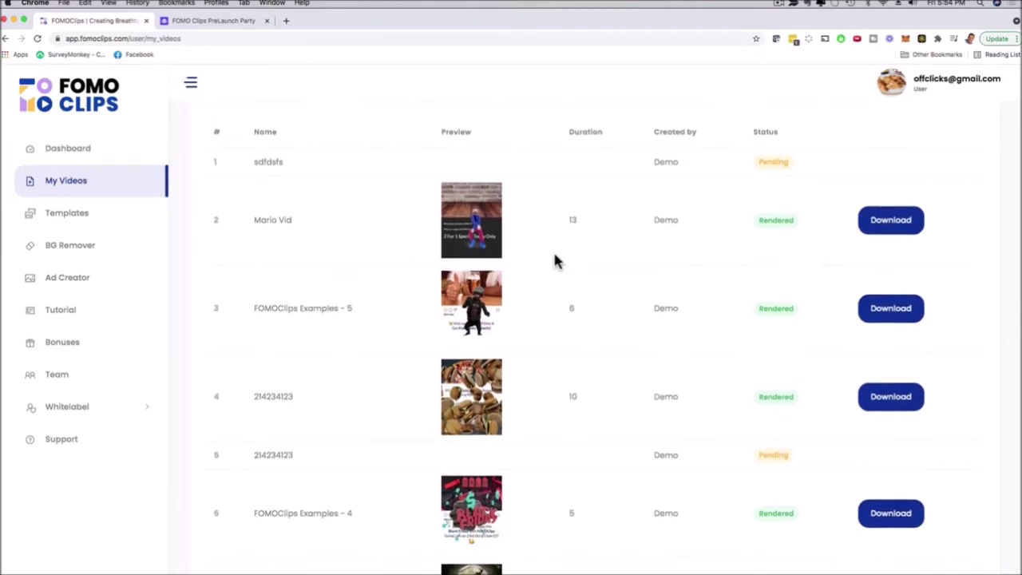
{"action": "scroll", "coordinate": [556, 261], "scroll_direction": "down", "scroll_amount": 1}
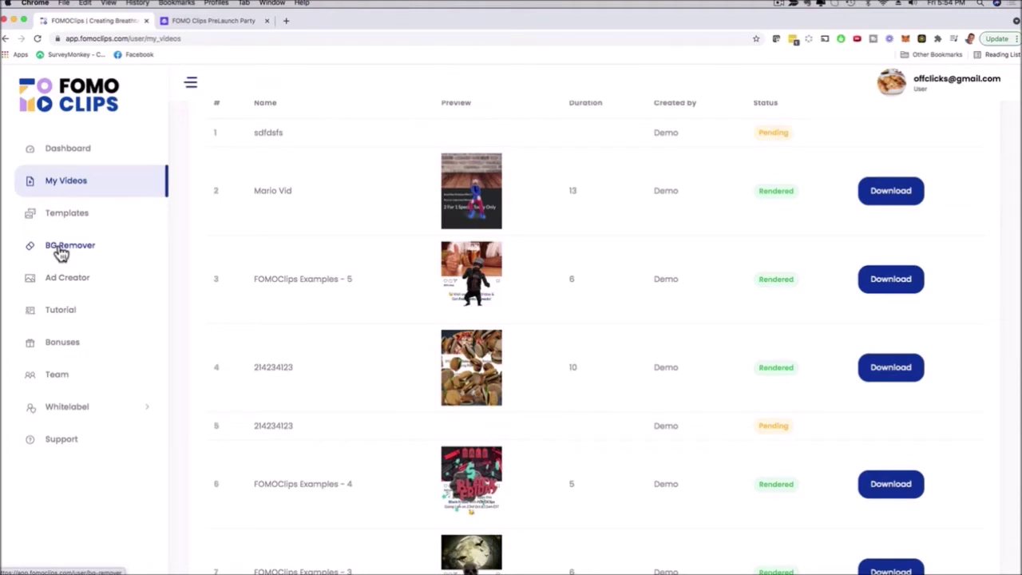
- Open the Ad Creator editor and expand Whitelabel to show its Whitelabel and Team items
{"action": "left_click", "coordinate": [65, 278]}
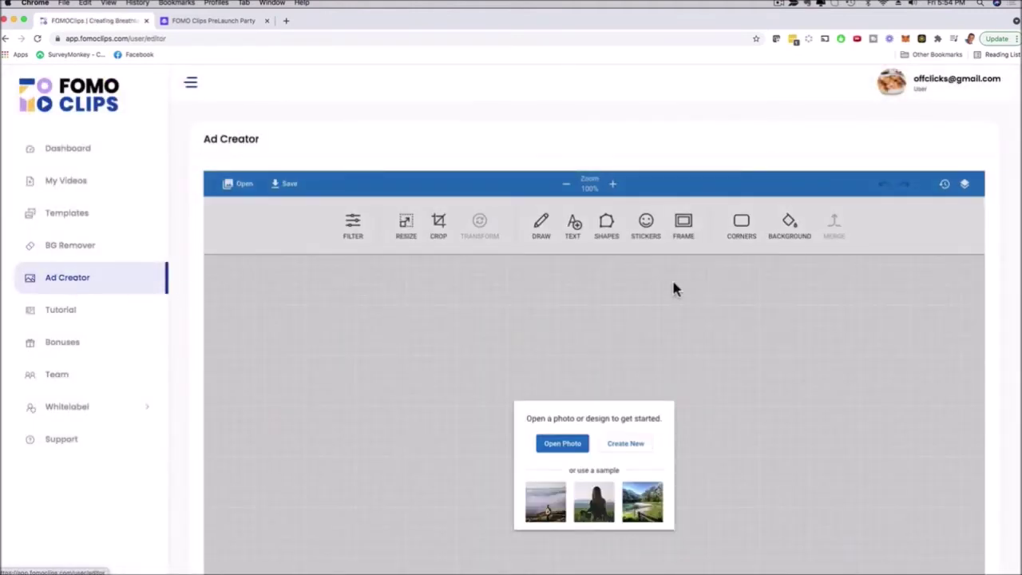
{"action": "scroll", "coordinate": [788, 295], "scroll_direction": "down", "scroll_amount": 2}
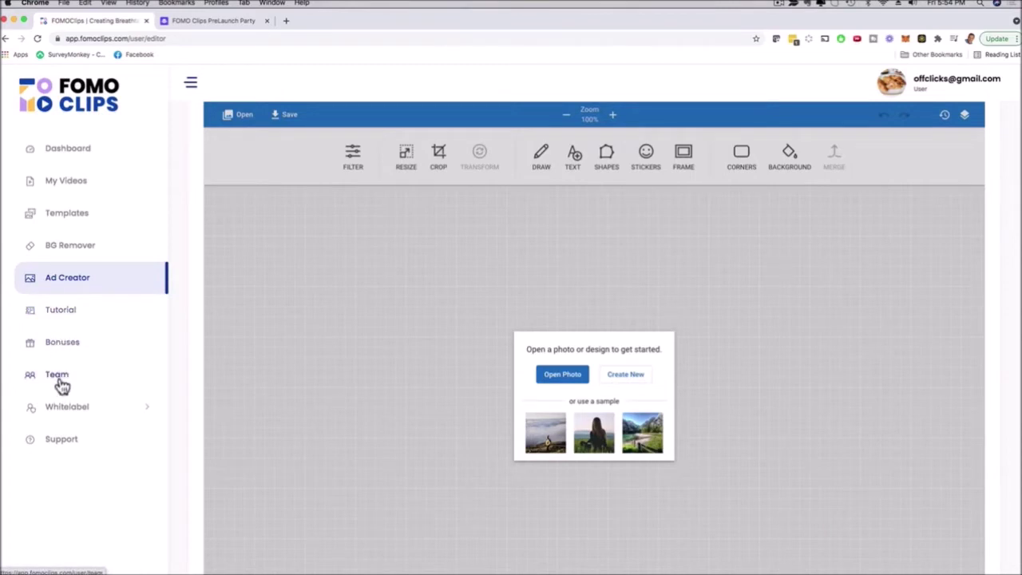
{"action": "left_click", "coordinate": [57, 407]}
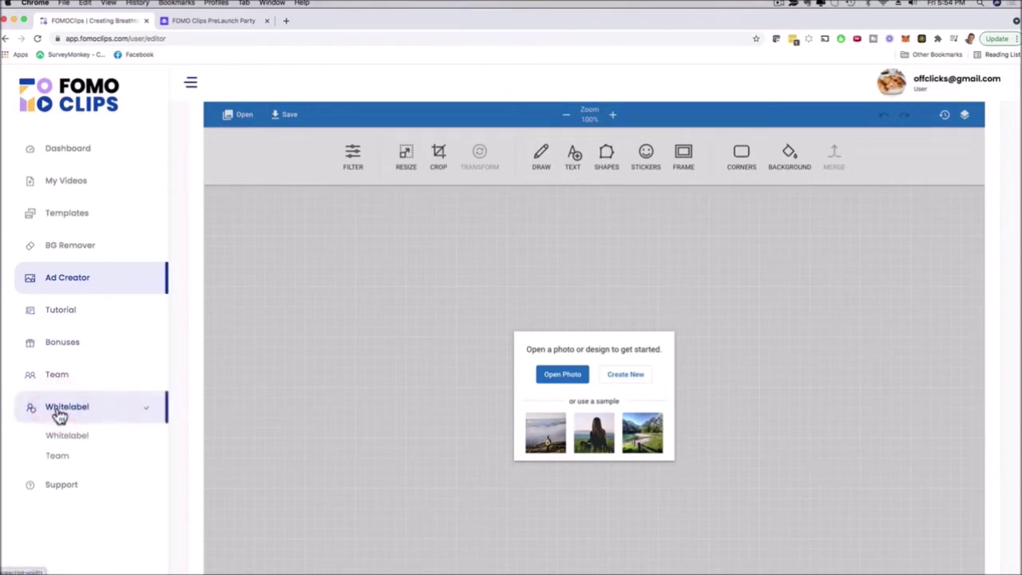
- Open the Update Whitelabel page and scroll through its logo, favicon, name, domain and support fields
{"action": "left_click", "coordinate": [66, 437]}
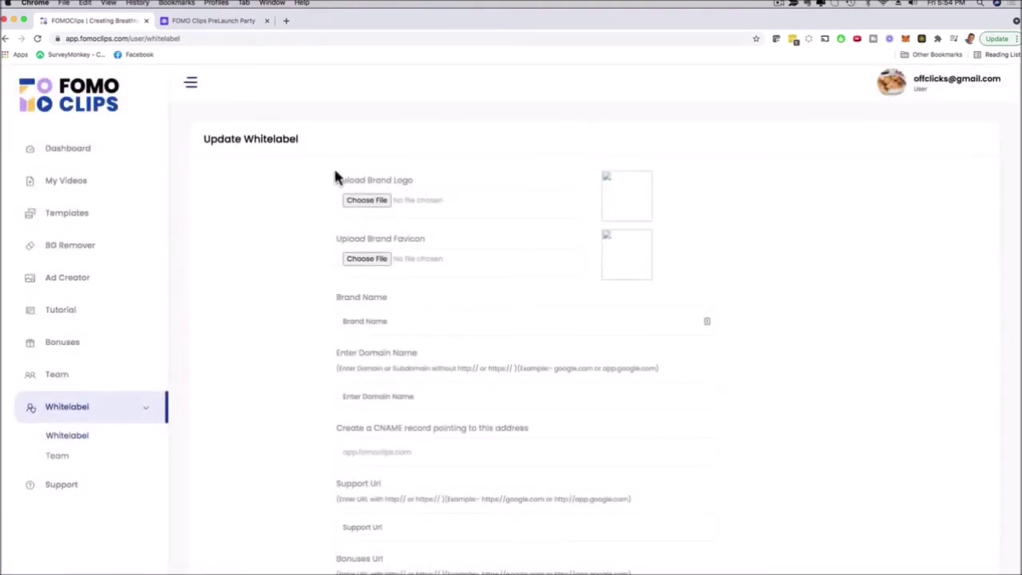
{"action": "scroll", "coordinate": [307, 188], "scroll_direction": "down", "scroll_amount": 2}
{"action": "scroll", "coordinate": [311, 183], "scroll_direction": "down", "scroll_amount": 2}
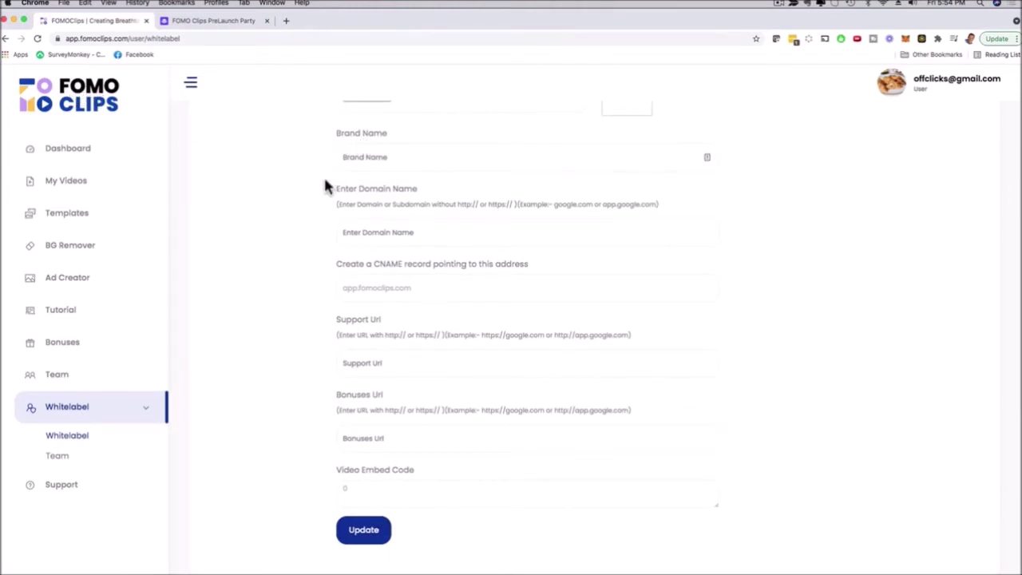
{"action": "scroll", "coordinate": [308, 194], "scroll_direction": "down", "scroll_amount": 1}
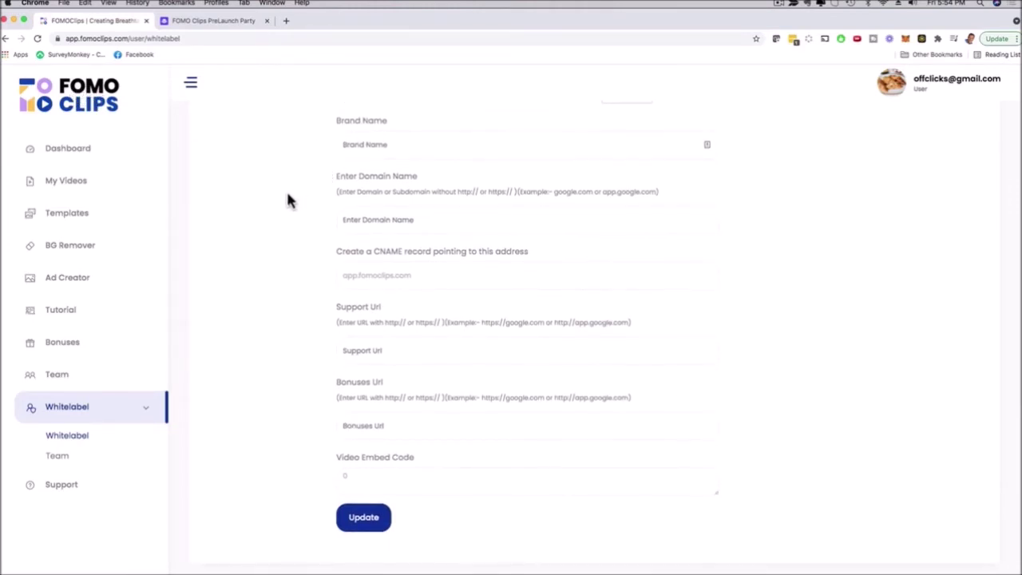
{"action": "scroll", "coordinate": [279, 256], "scroll_direction": "up", "scroll_amount": 5}
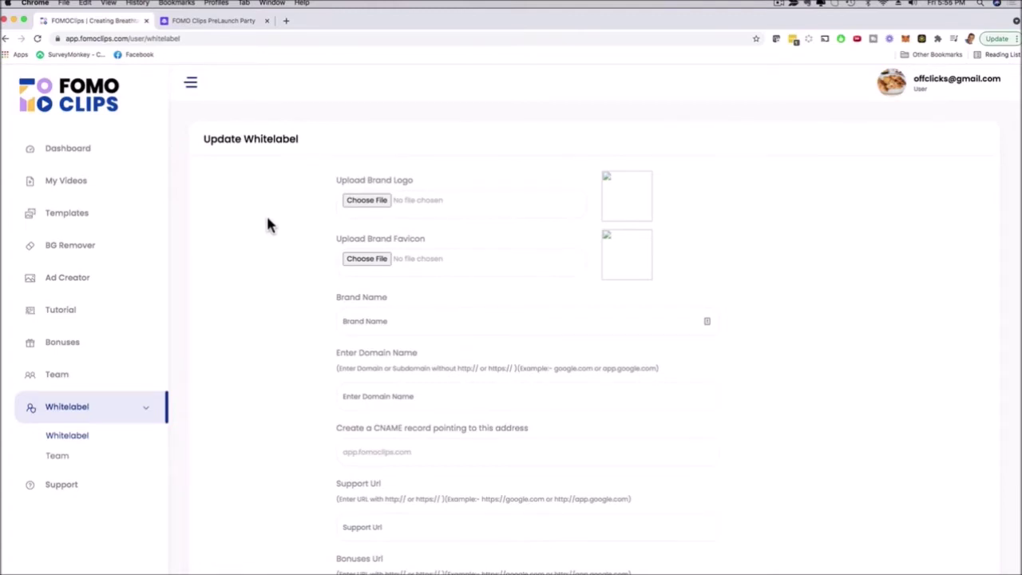
{"action": "scroll", "coordinate": [268, 225], "scroll_direction": "down", "scroll_amount": 5}
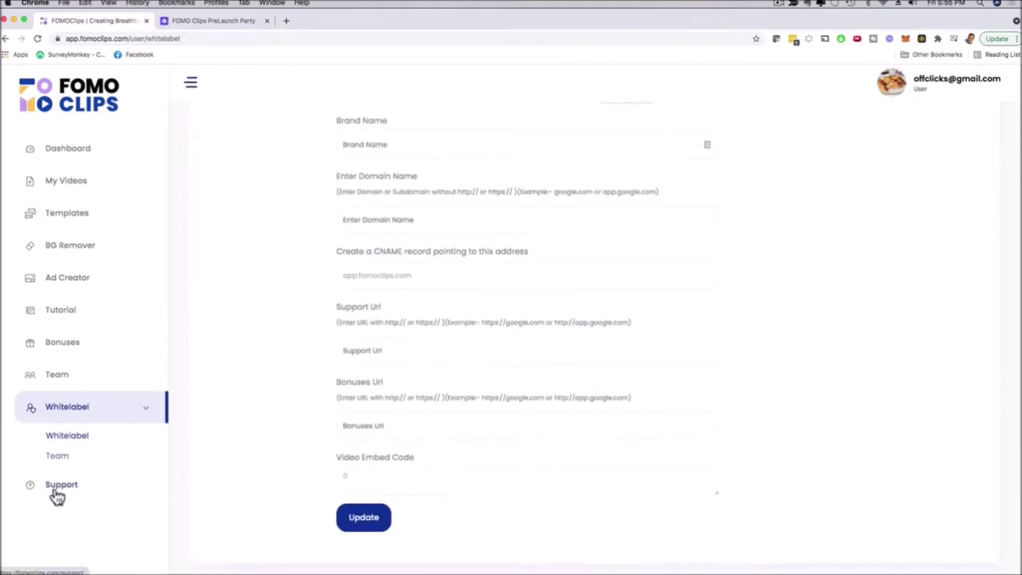
{"action": "scroll", "coordinate": [181, 292], "scroll_direction": "up", "scroll_amount": 5}
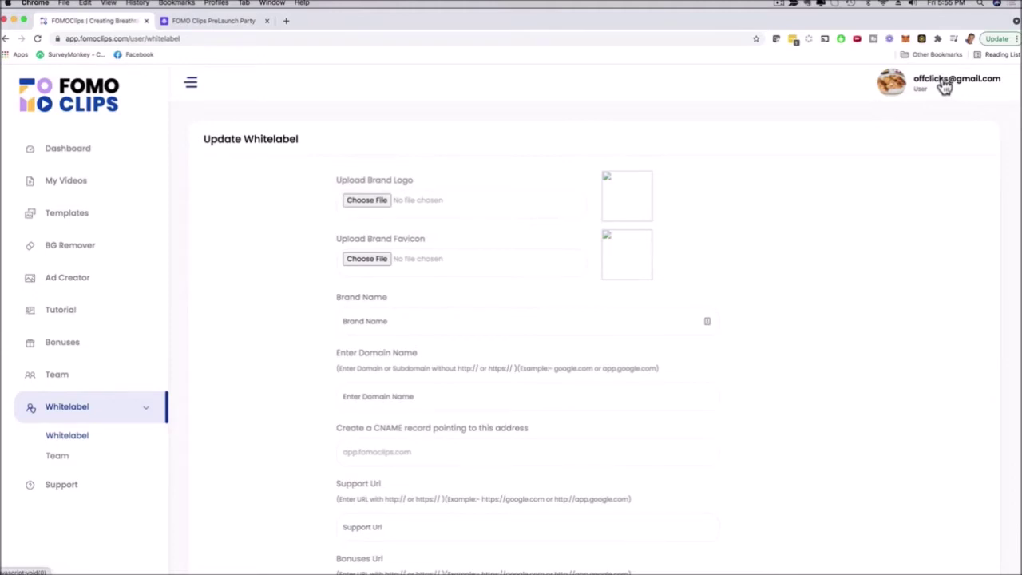
- Browse the gallery of all templates
{"action": "left_click", "coordinate": [63, 216]}
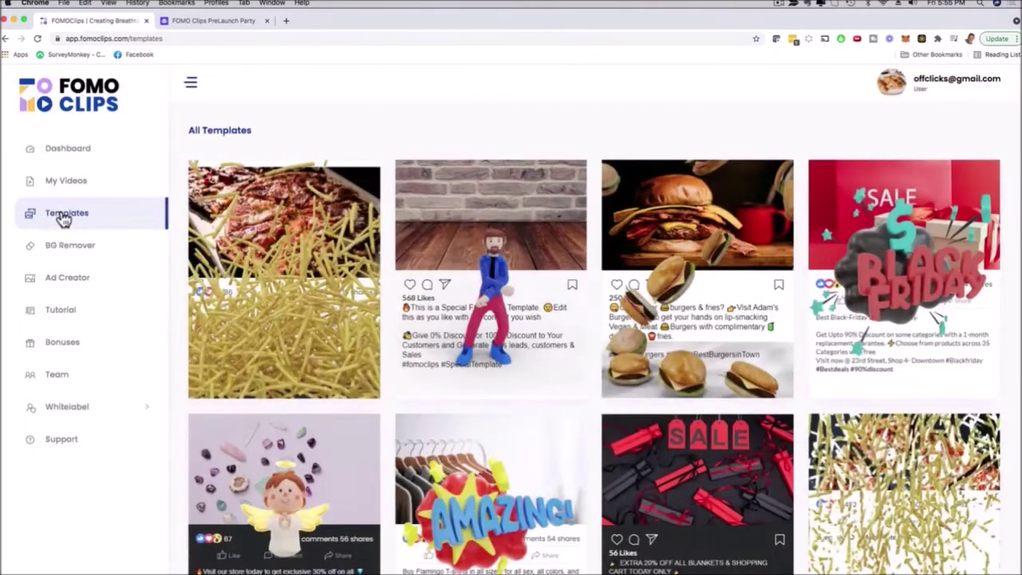
{"action": "scroll", "coordinate": [1013, 174], "scroll_direction": "down", "scroll_amount": 7}
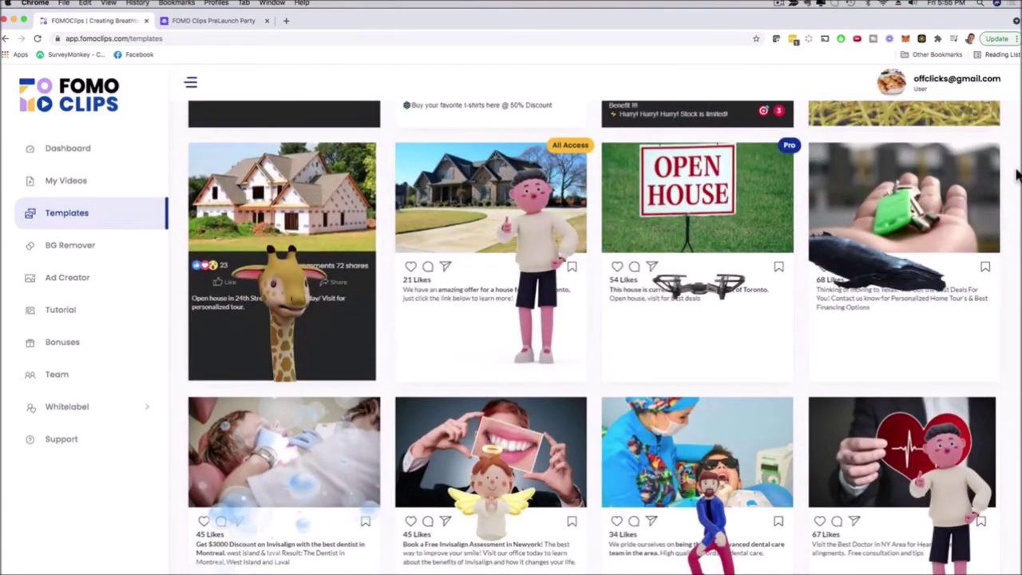
{"action": "scroll", "coordinate": [1014, 176], "scroll_direction": "down", "scroll_amount": 1}
{"action": "scroll", "coordinate": [1014, 176], "scroll_direction": "up", "scroll_amount": 6}
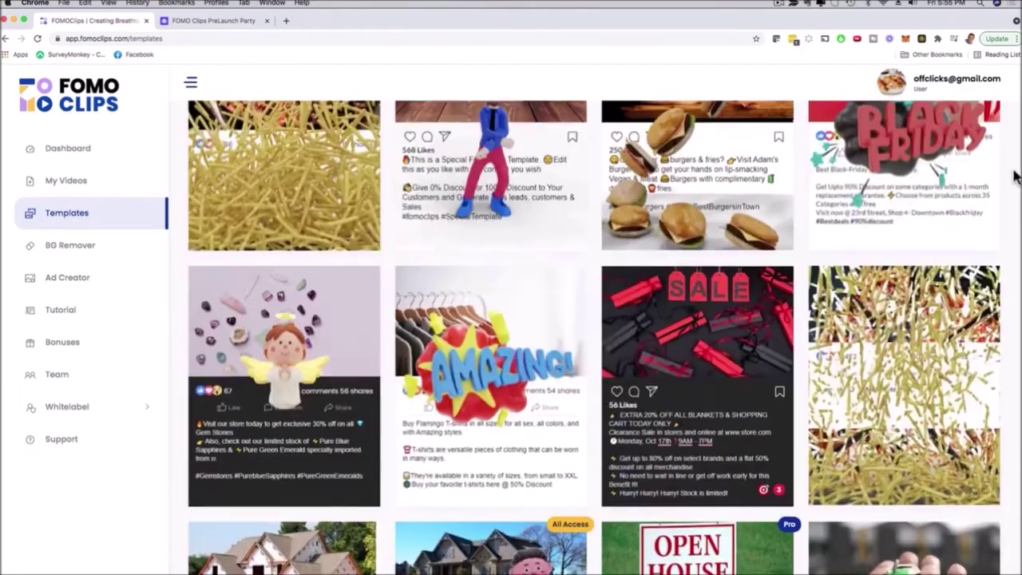
{"action": "scroll", "coordinate": [1015, 174], "scroll_direction": "up", "scroll_amount": 2}
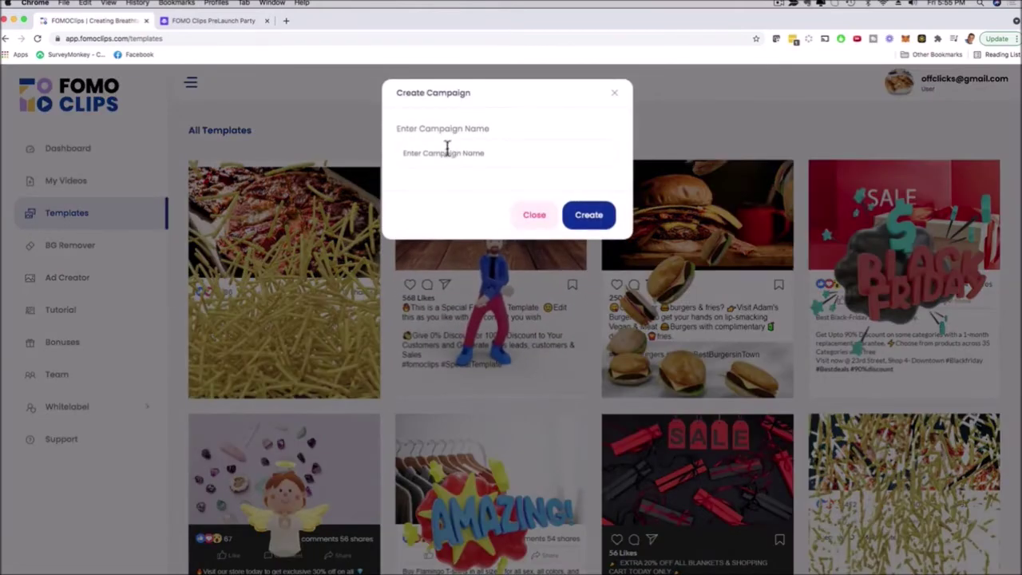
- Create a named demo video campaign from the dancing-man brick-wall template
{"action": "left_click", "coordinate": [447, 151]}
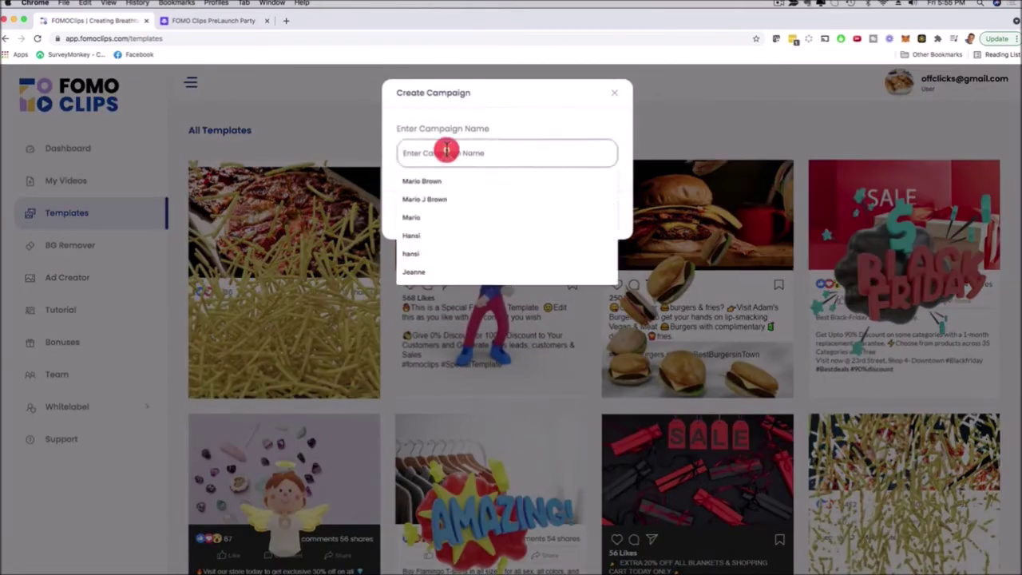
{"action": "type", "text": "Mario Demo Video"}
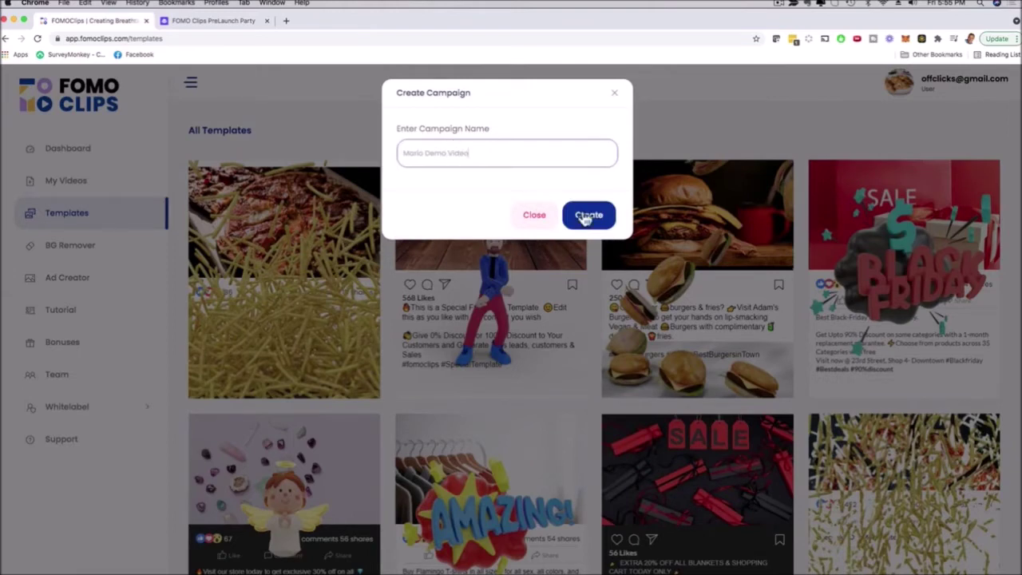
{"action": "left_click", "coordinate": [587, 216]}
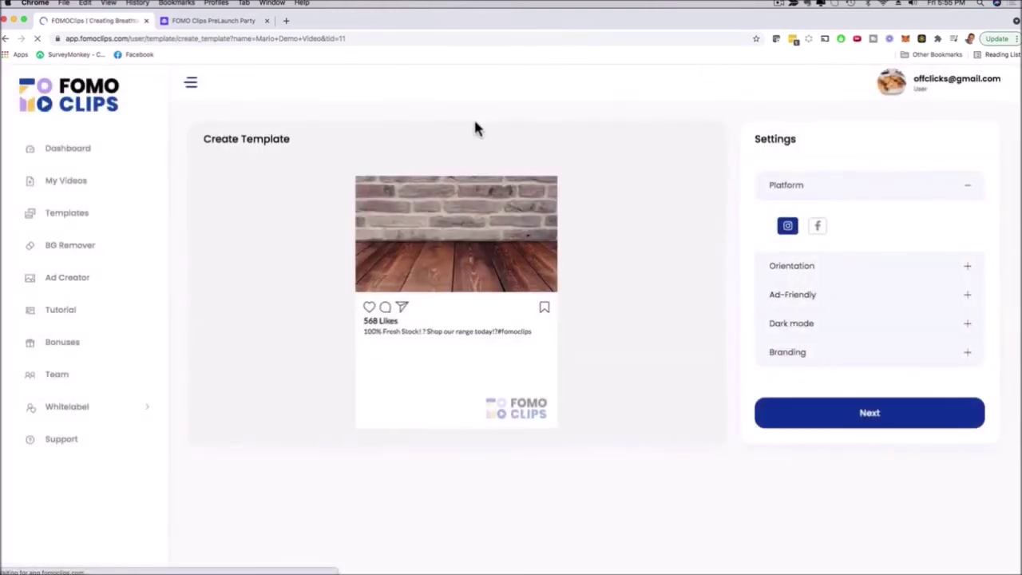
{"action": "left_click", "coordinate": [630, 203]}
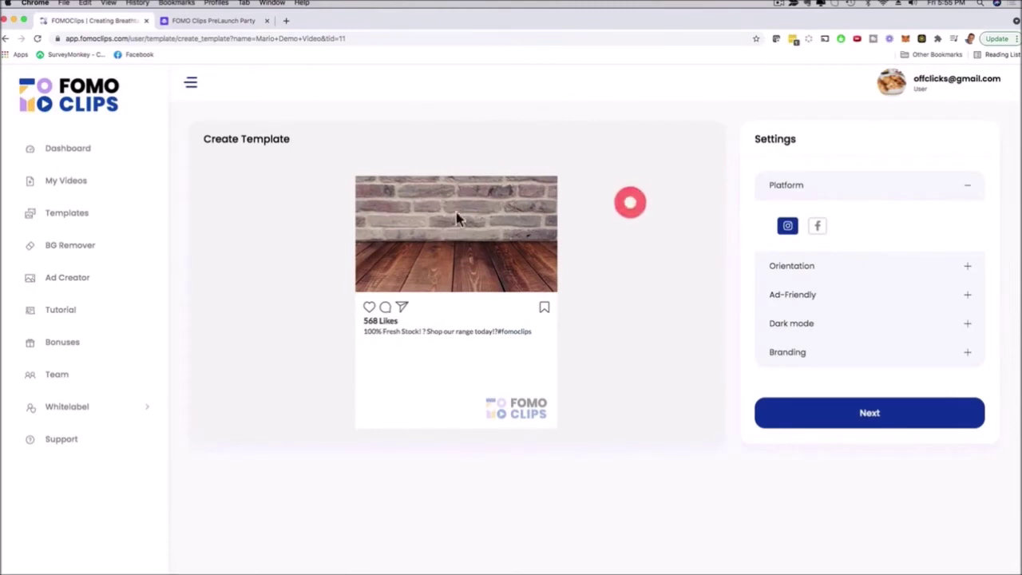
{"action": "left_click", "coordinate": [512, 229]}
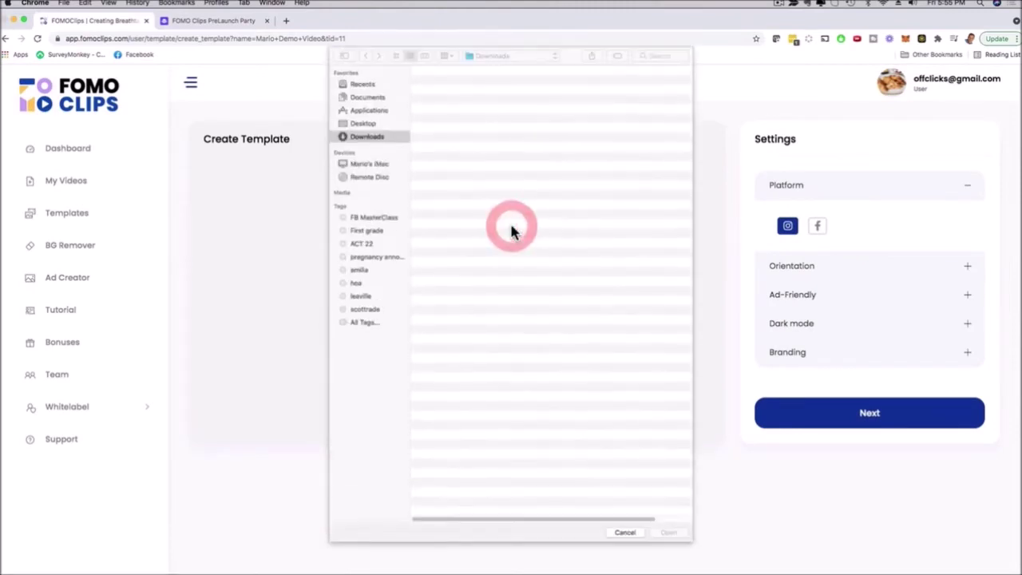
{"action": "left_click", "coordinate": [624, 533]}
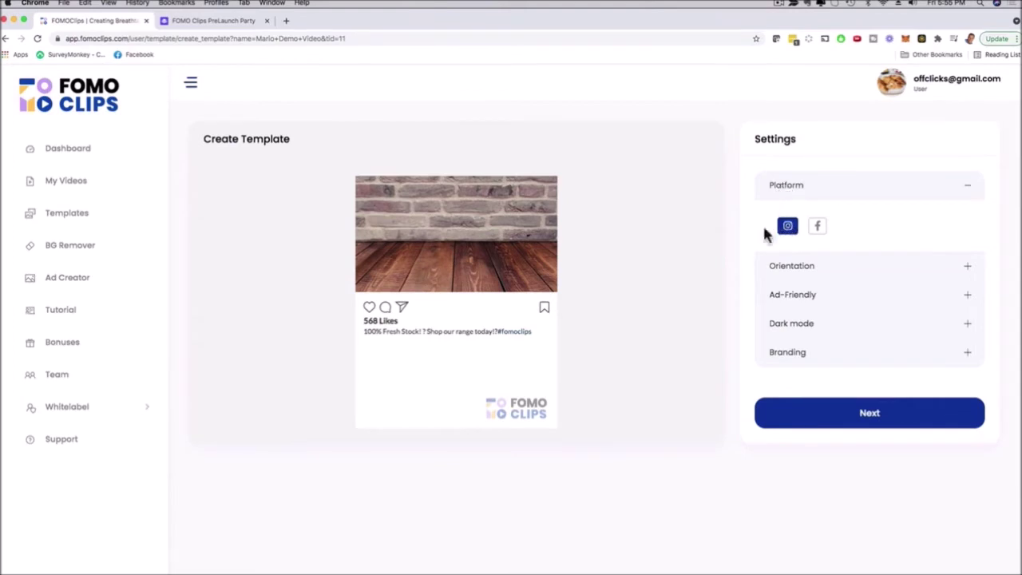
- Keep the post in Instagram style with a 4:5 aspect ratio after trying Facebook and 1:1
{"action": "left_click", "coordinate": [817, 228]}
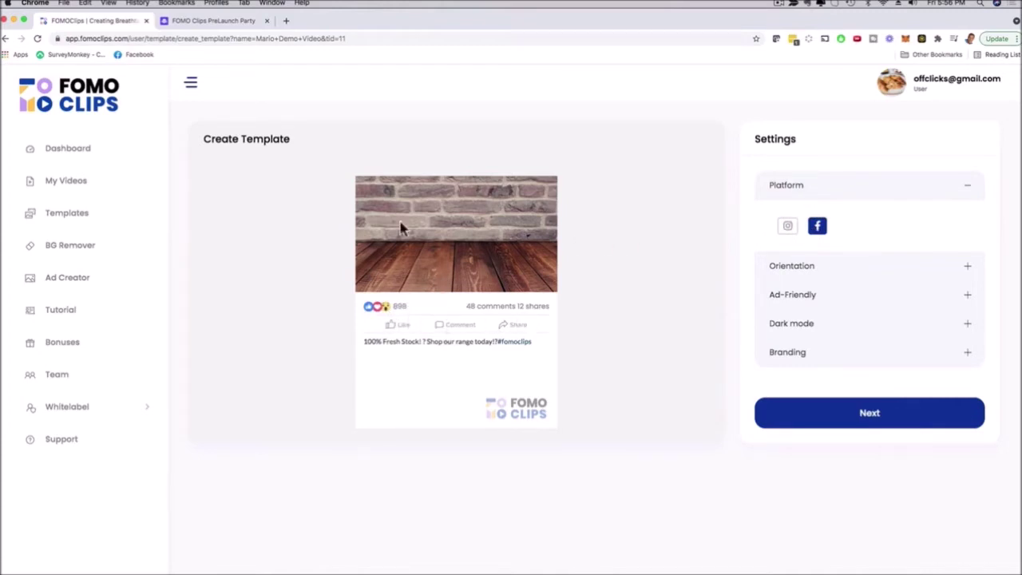
{"action": "left_click", "coordinate": [789, 228]}
{"action": "left_click", "coordinate": [816, 267]}
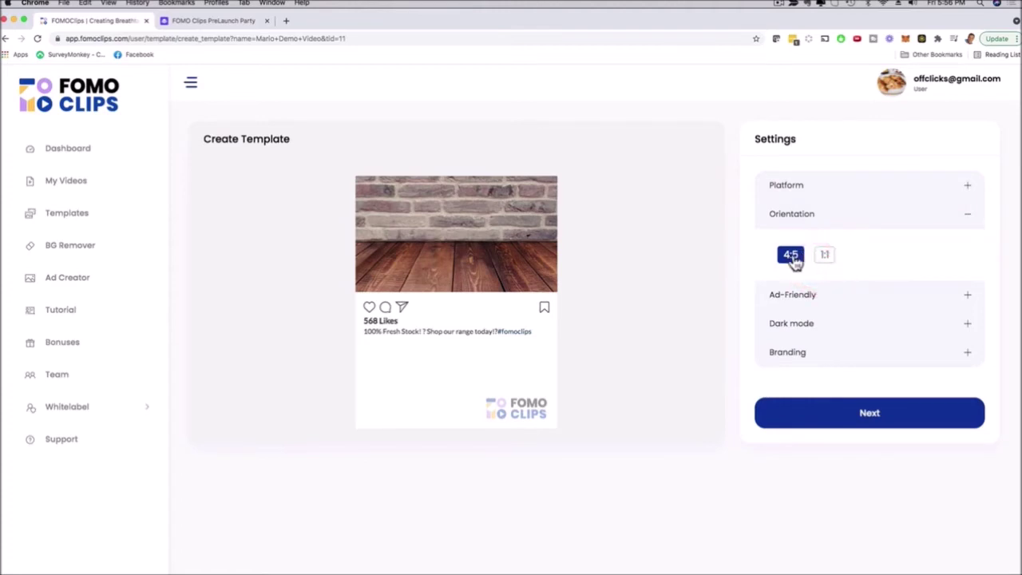
{"action": "left_click", "coordinate": [822, 257]}
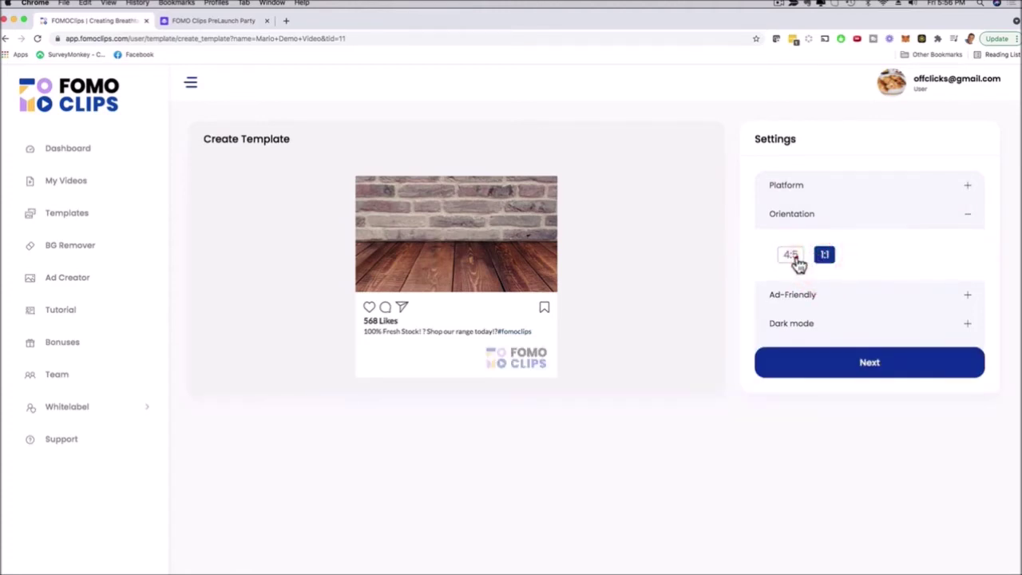
{"action": "left_click", "coordinate": [795, 259]}
- Turn Ad-Friendly on to hide the likes row, leaving dark mode off
{"action": "left_click", "coordinate": [789, 294]}
{"action": "left_click", "coordinate": [868, 275]}
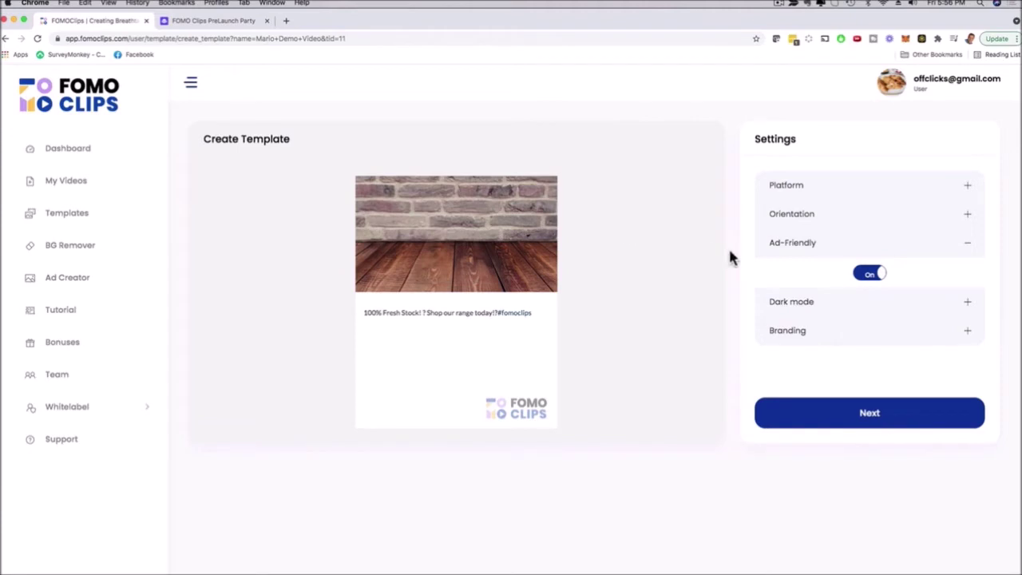
{"action": "left_click", "coordinate": [847, 303]}
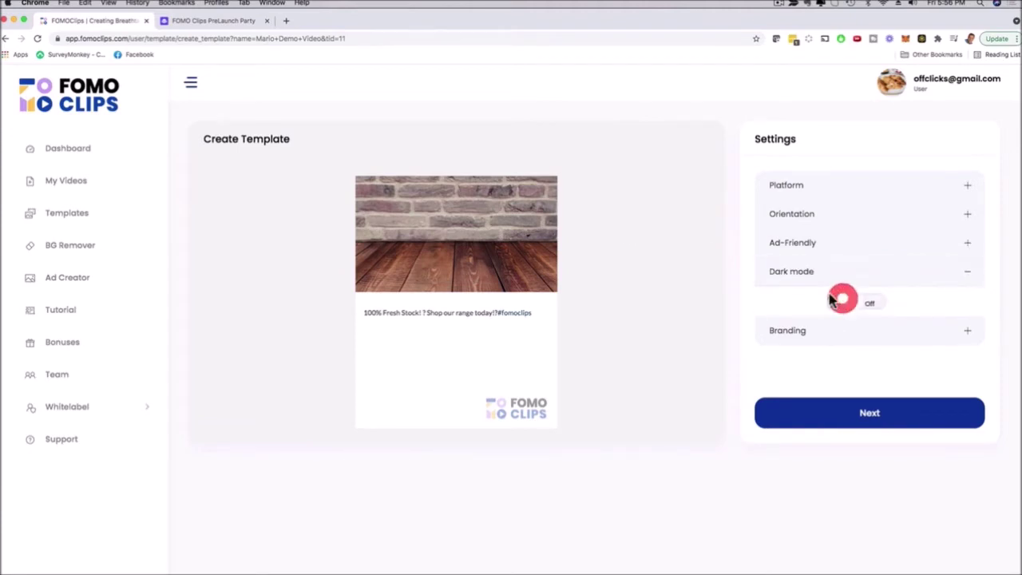
{"action": "left_click", "coordinate": [864, 304]}
{"action": "left_click", "coordinate": [864, 304]}
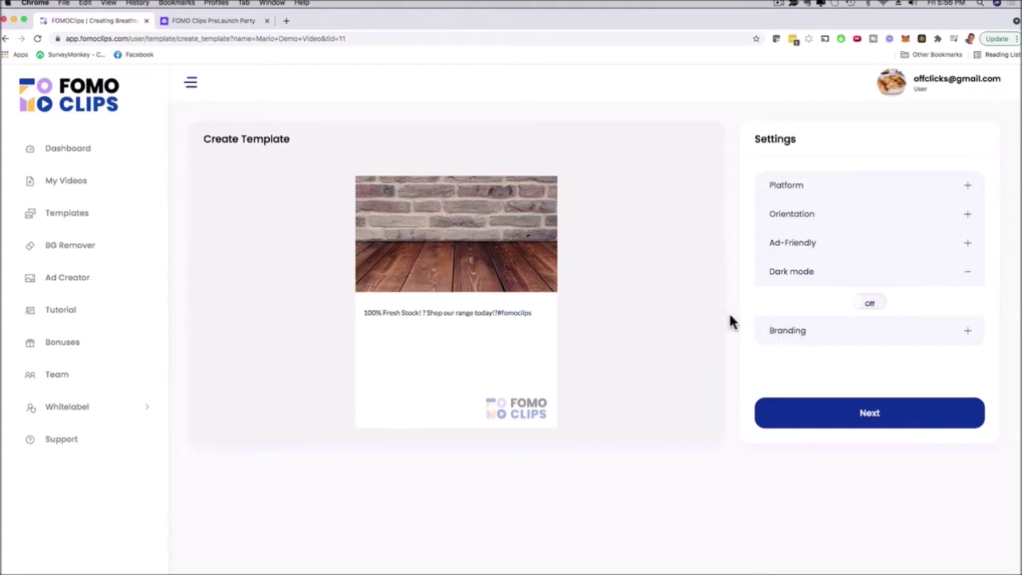
- Replace '100% Fresh Stock' with 'Brand New 2 For 1 Special!' and move 'Shop our tools today!' below it
{"action": "left_click", "coordinate": [401, 313]}
{"action": "left_click_drag", "start_coordinate": [401, 313], "coordinate": [431, 313]}
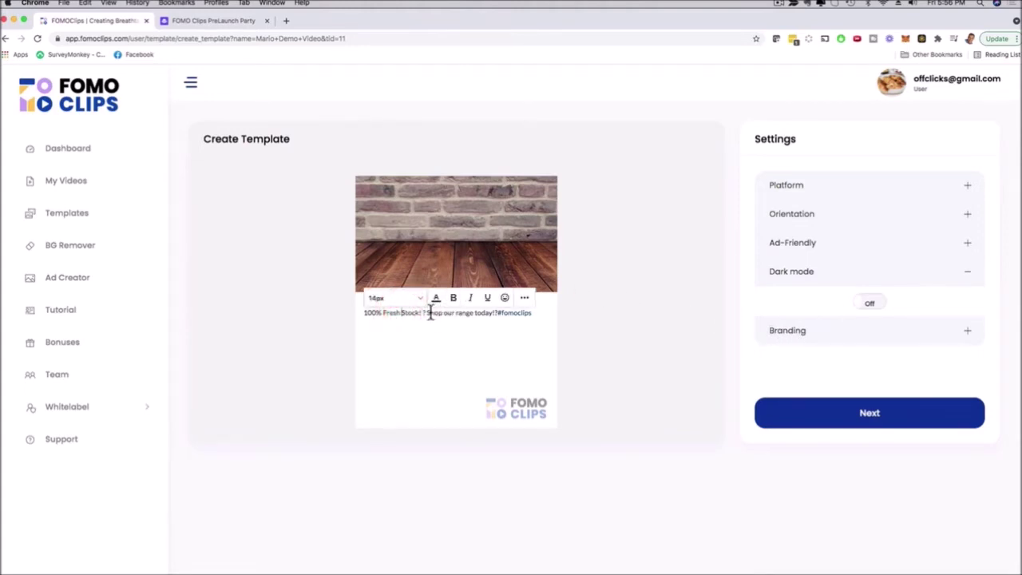
{"action": "left_click_drag", "start_coordinate": [418, 313], "coordinate": [360, 312]}
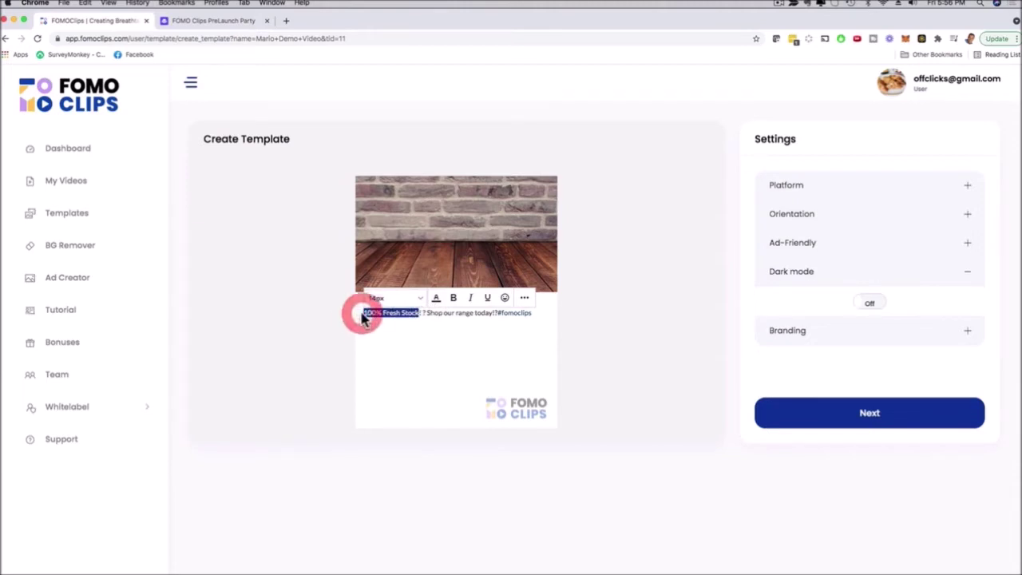
{"action": "type", "text": "Brand N"}
{"action": "type", "text": "ew 2 For 1"}
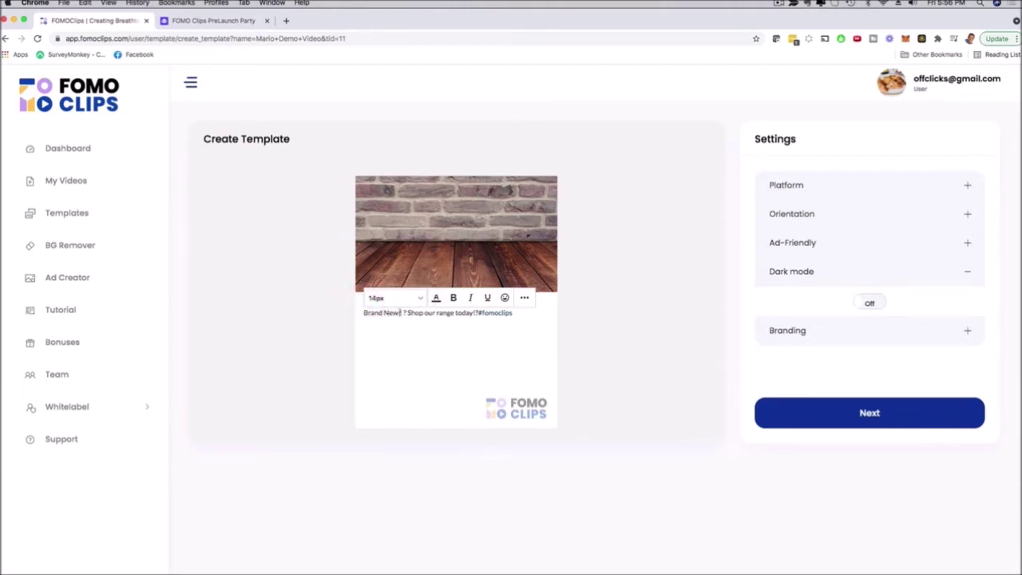
{"action": "type", "text": " Special"}
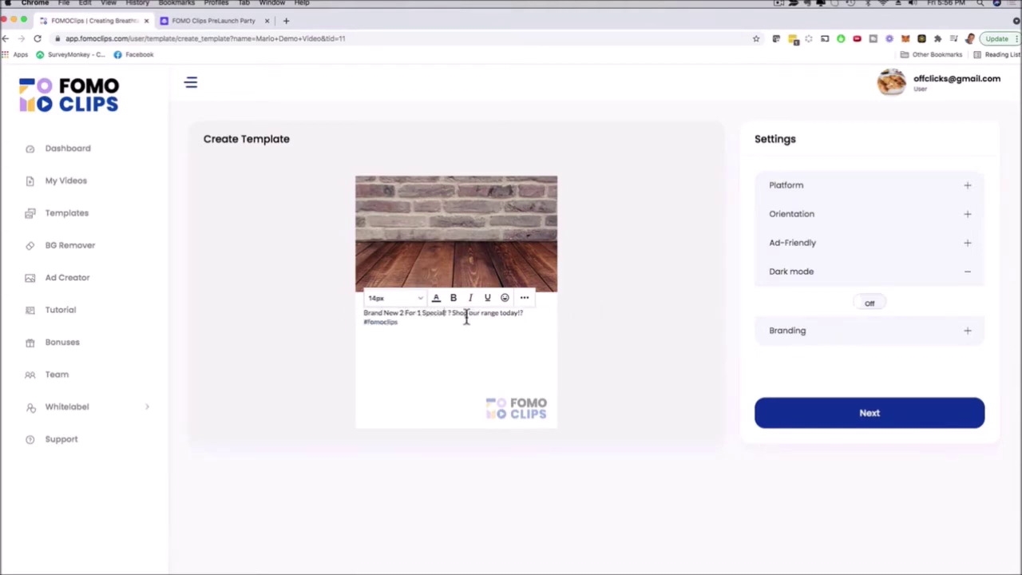
{"action": "left_click", "coordinate": [452, 315]}
{"action": "key", "text": "BackSpace"}
{"action": "key", "text": "Return"}
{"action": "key", "text": "Return"}
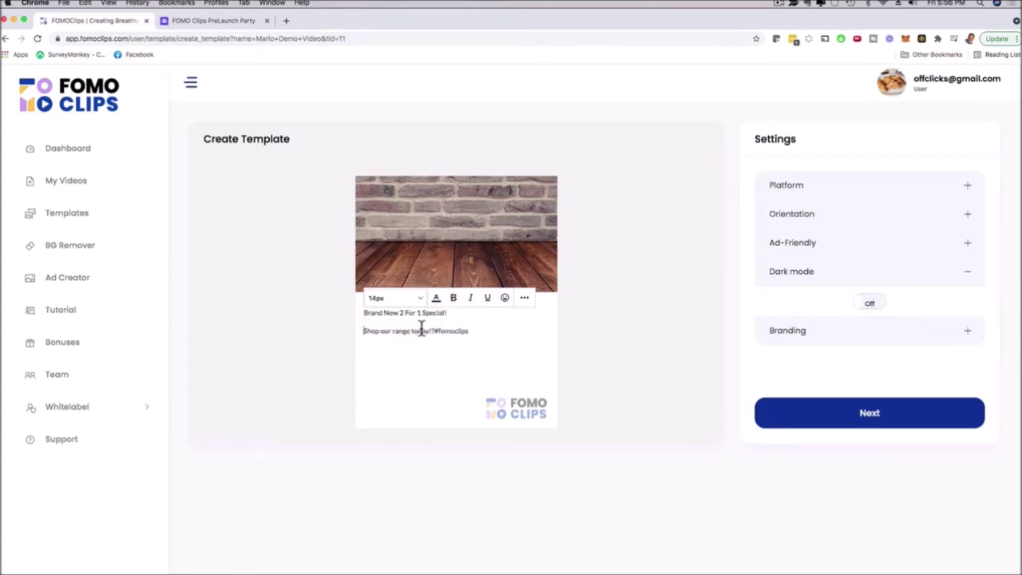
{"action": "left_click", "coordinate": [410, 330]}
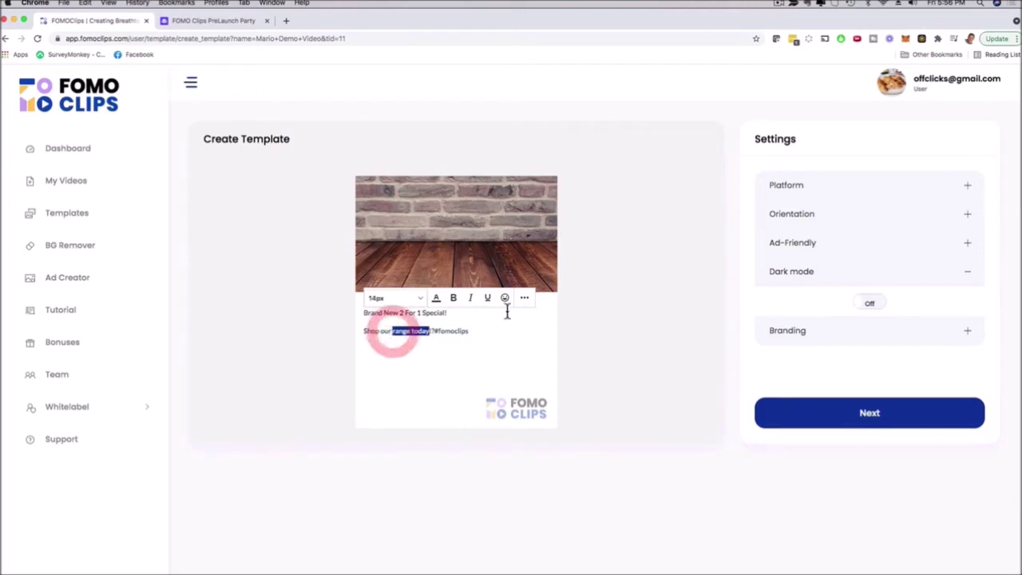
{"action": "type", "text": "tools"}
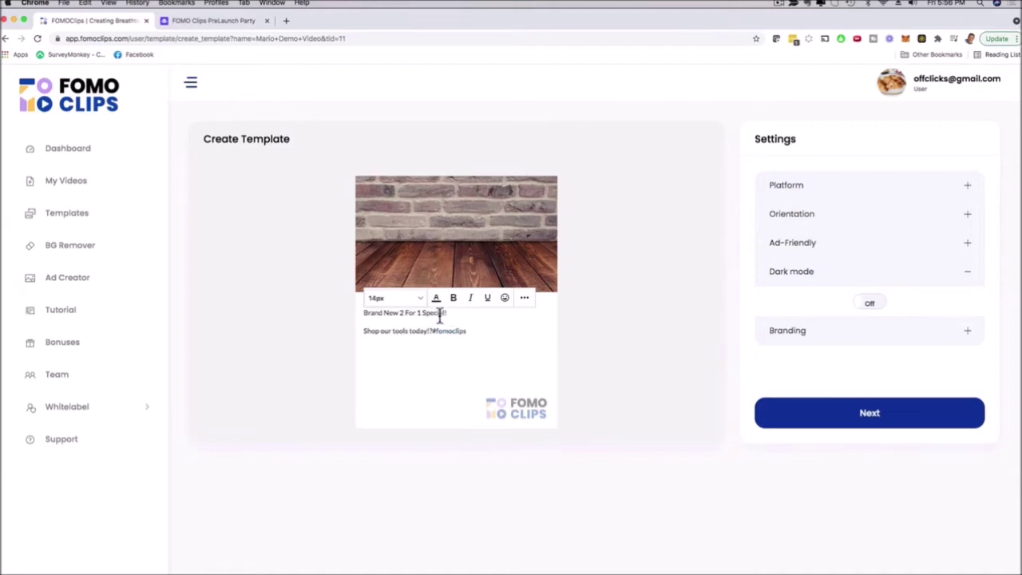
- Enlarge the font size of the 'Brand New 2 For 1 Special!' heading
{"action": "left_click_drag", "start_coordinate": [417, 313], "coordinate": [358, 312]}
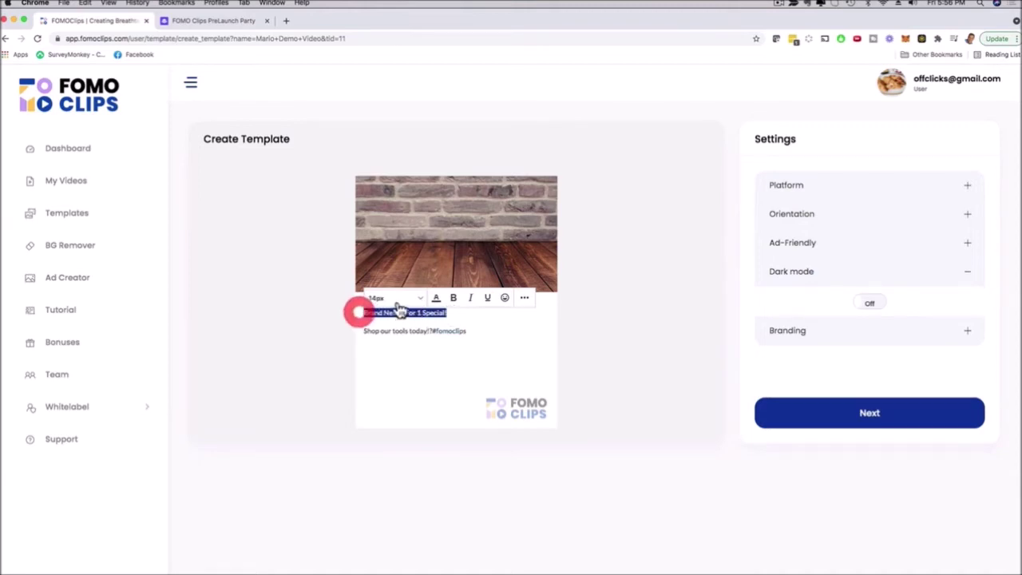
{"action": "left_click", "coordinate": [388, 298]}
{"action": "left_click", "coordinate": [381, 479]}
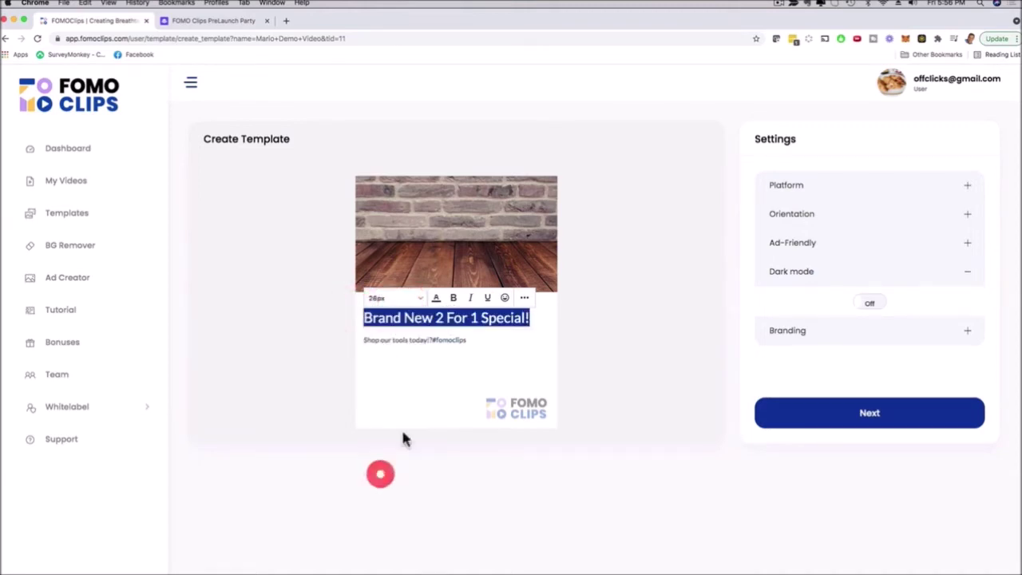
{"action": "left_click", "coordinate": [438, 361]}
- Colour the heading text red with the text-colour swatch
{"action": "left_click_drag", "start_coordinate": [369, 319], "coordinate": [529, 318]}
{"action": "left_click", "coordinate": [436, 297]}
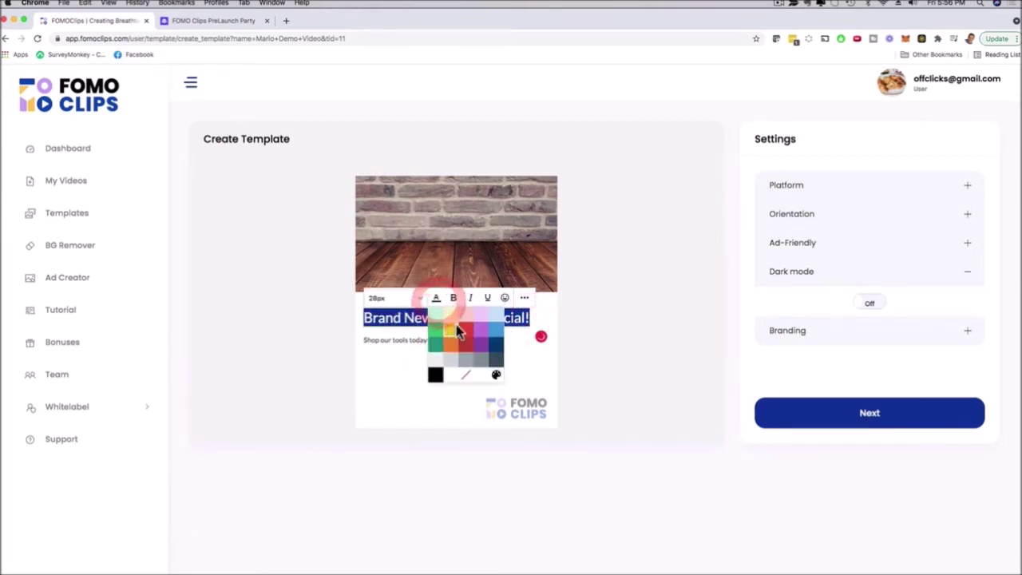
{"action": "left_click", "coordinate": [464, 329]}
{"action": "left_click", "coordinate": [598, 297]}
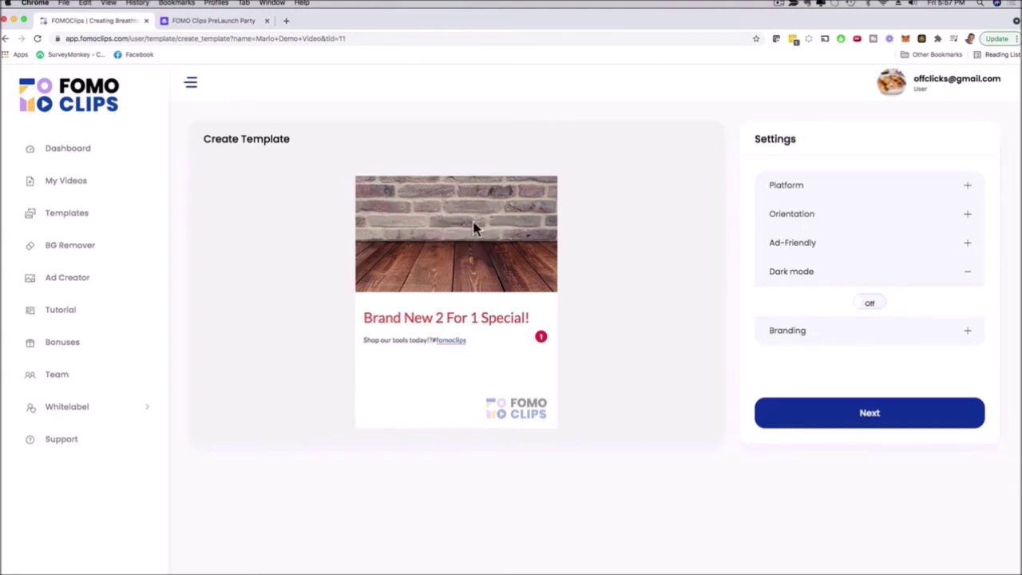
- Continue to the Select 3D Animations step and scroll the animation list
{"action": "left_click", "coordinate": [861, 413]}
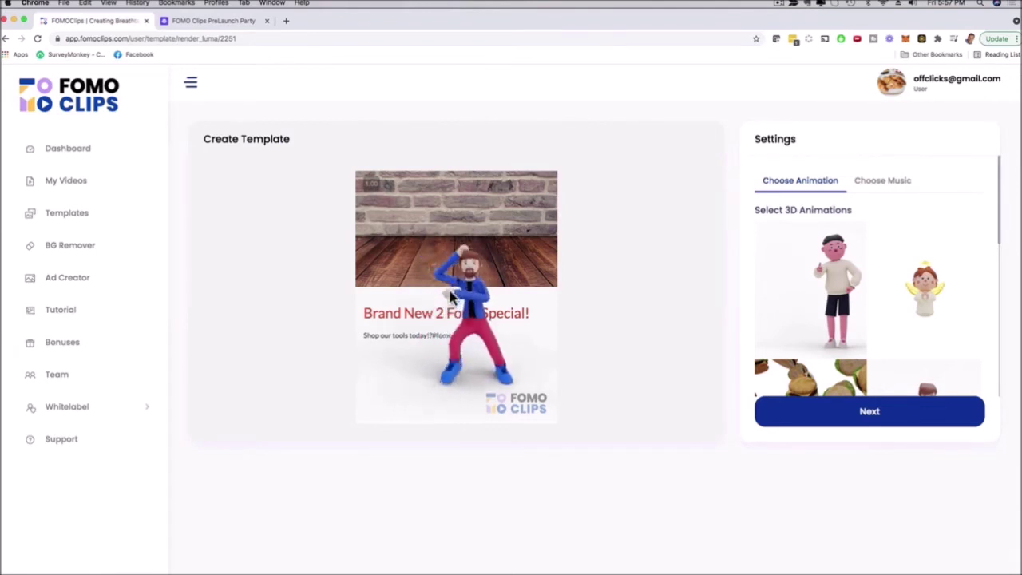
{"action": "scroll", "coordinate": [895, 249], "scroll_direction": "down", "scroll_amount": 2}
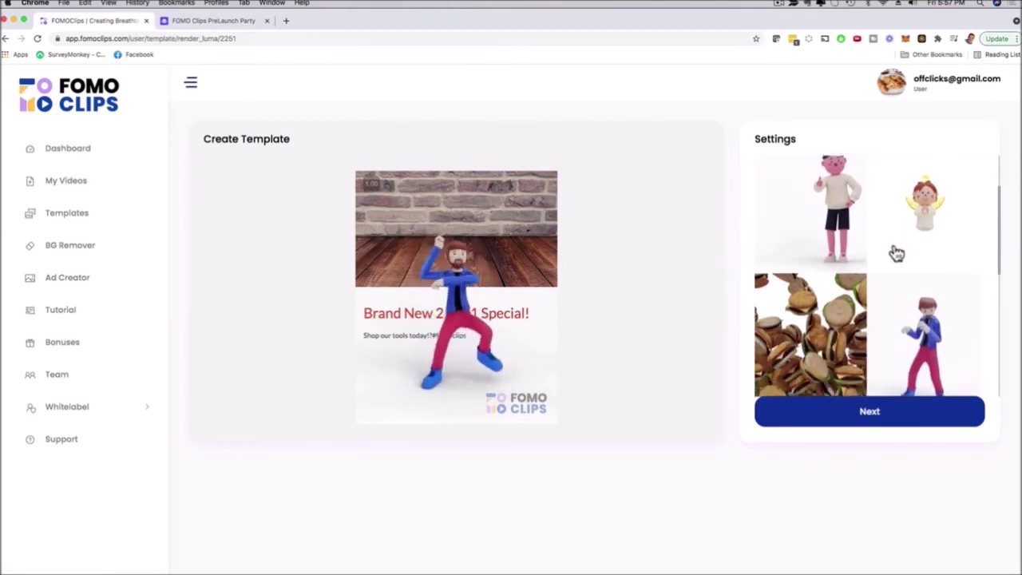
{"action": "scroll", "coordinate": [893, 253], "scroll_direction": "down", "scroll_amount": 2}
{"action": "scroll", "coordinate": [893, 253], "scroll_direction": "down", "scroll_amount": 3}
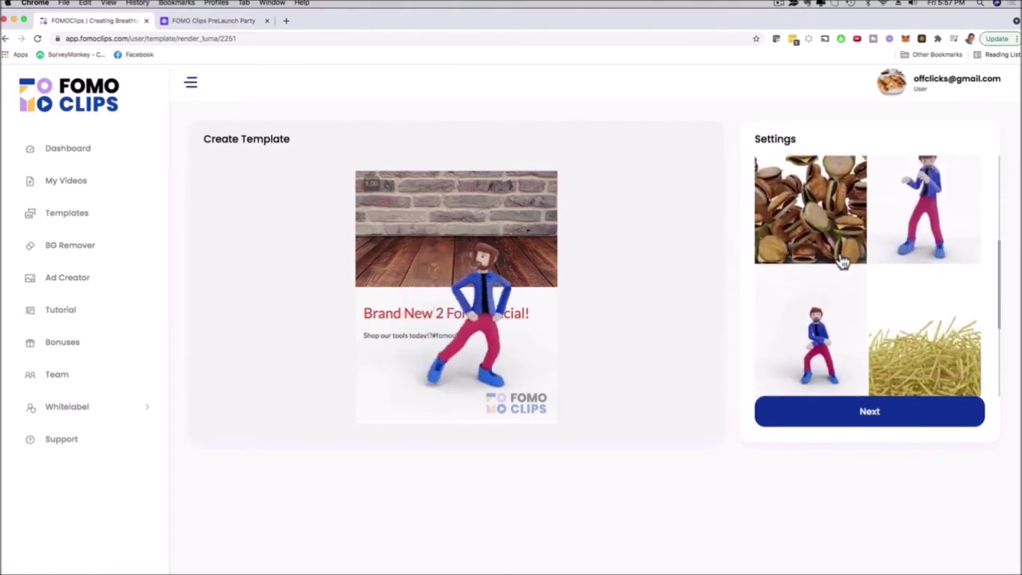
{"action": "scroll", "coordinate": [840, 262], "scroll_direction": "down", "scroll_amount": 2}
{"action": "scroll", "coordinate": [840, 263], "scroll_direction": "down", "scroll_amount": 1}
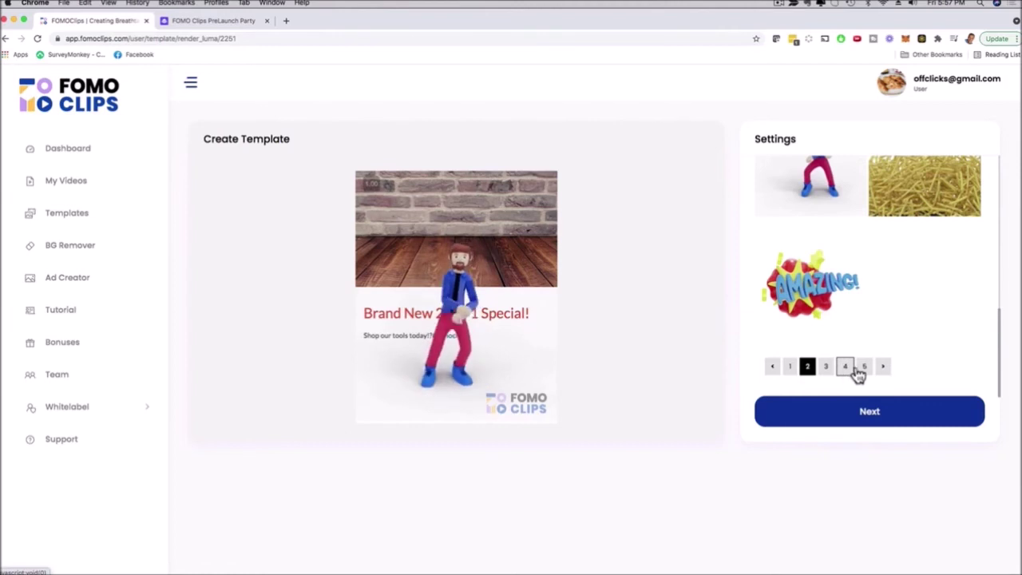
- Browse animation pages 3, 4 and 5, then return to page 1, keeping the dancing character
{"action": "left_click", "coordinate": [828, 368]}
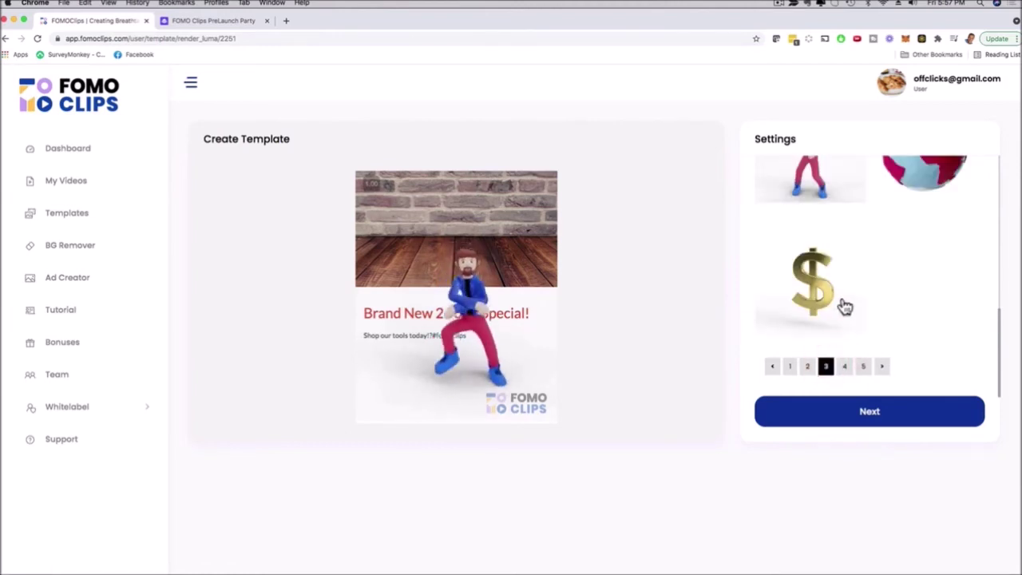
{"action": "left_click", "coordinate": [846, 367]}
{"action": "scroll", "coordinate": [861, 289], "scroll_direction": "up", "scroll_amount": 5}
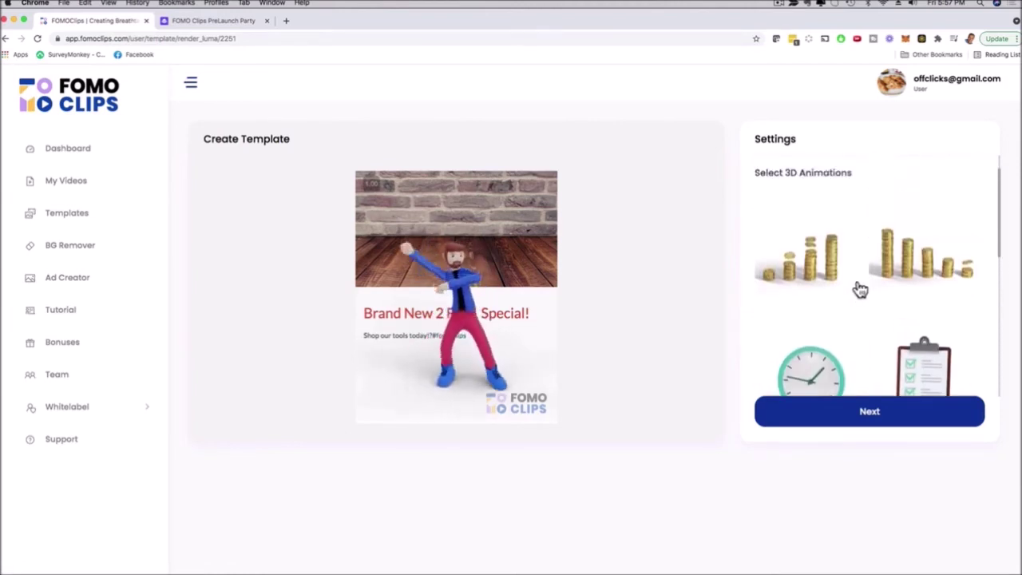
{"action": "scroll", "coordinate": [859, 289], "scroll_direction": "down", "scroll_amount": 6}
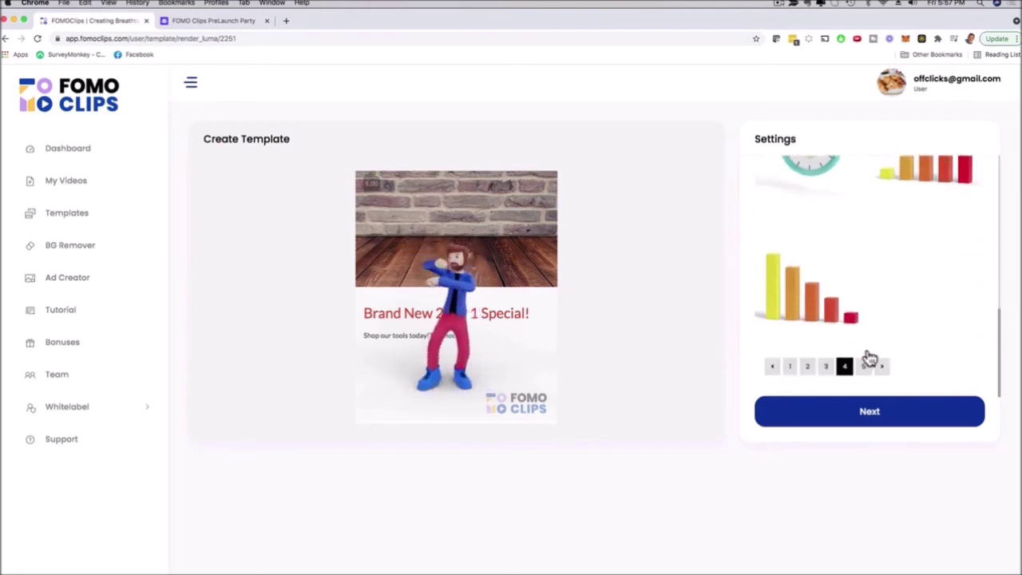
{"action": "left_click", "coordinate": [865, 366]}
{"action": "left_click", "coordinate": [790, 367]}
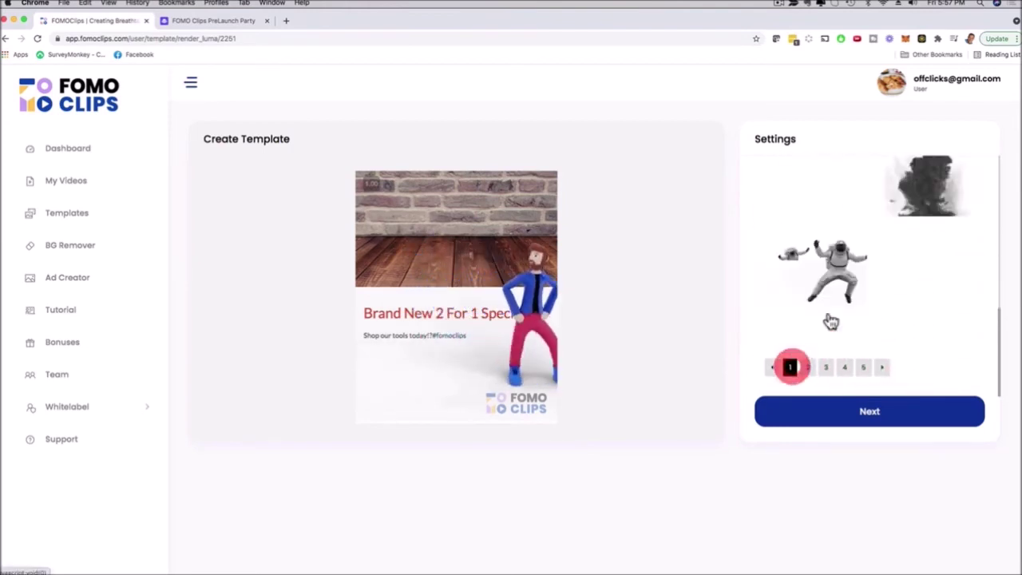
{"action": "scroll", "coordinate": [923, 267], "scroll_direction": "up", "scroll_amount": 4}
{"action": "scroll", "coordinate": [924, 279], "scroll_direction": "up", "scroll_amount": 3}
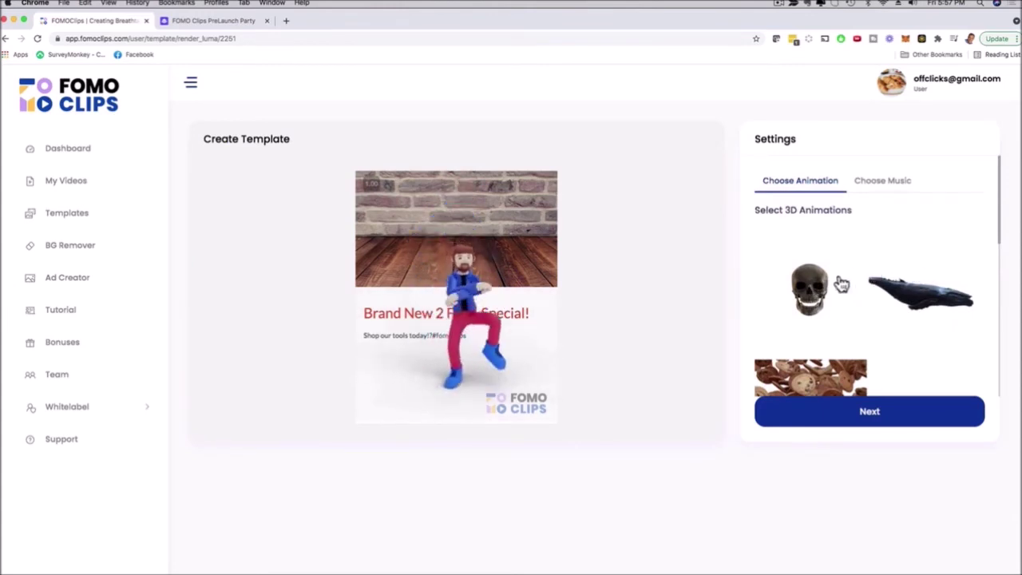
{"action": "scroll", "coordinate": [899, 260], "scroll_direction": "down", "scroll_amount": 3}
{"action": "scroll", "coordinate": [900, 260], "scroll_direction": "down", "scroll_amount": 2}
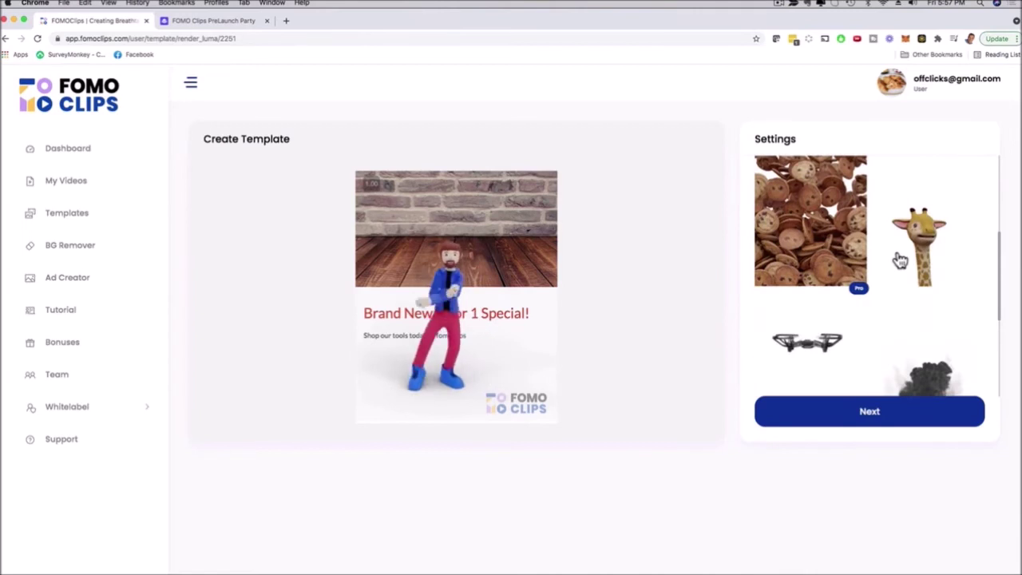
{"action": "scroll", "coordinate": [900, 259], "scroll_direction": "up", "scroll_amount": 5}
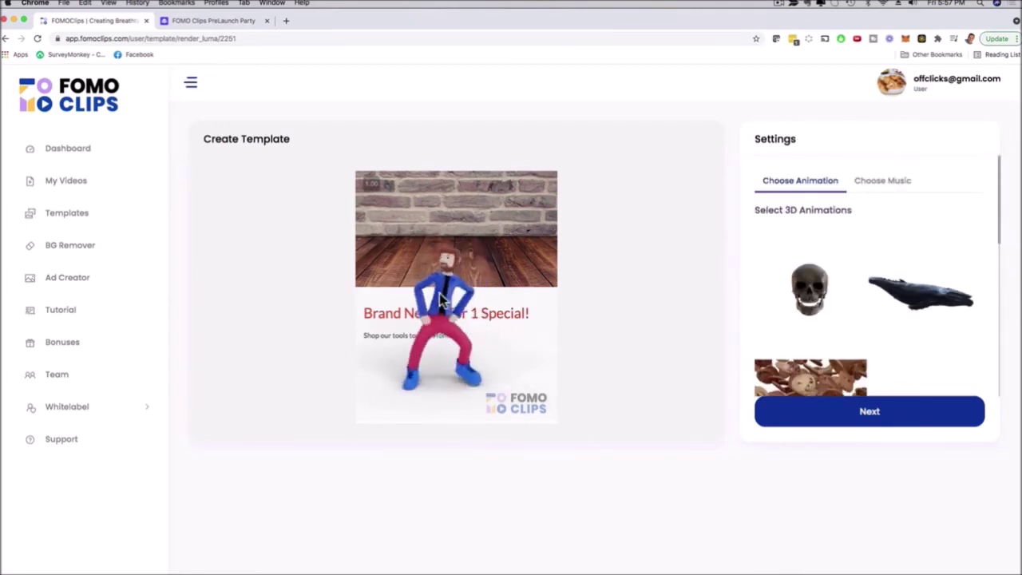
{"action": "left_click", "coordinate": [878, 182]}
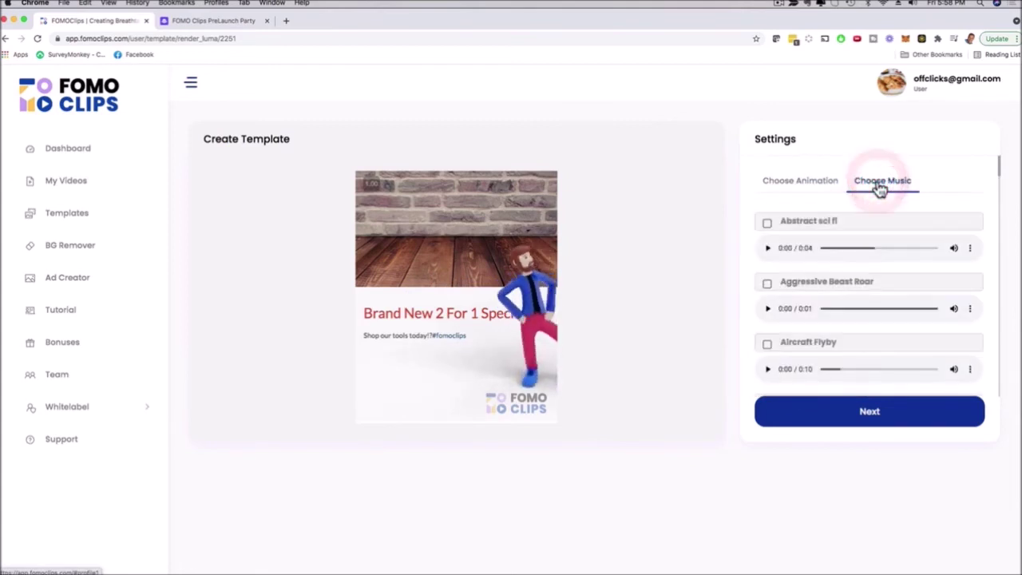
- Preview the Chill Techno and Acid Techno loops, then tick Background Loop Acid Techno
{"action": "scroll", "coordinate": [803, 246], "scroll_direction": "down", "scroll_amount": 1}
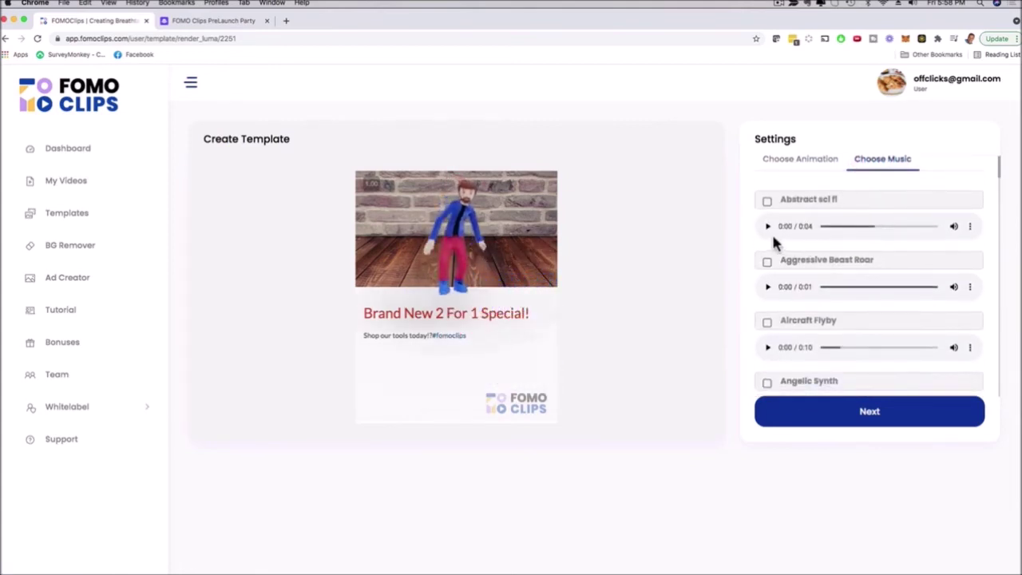
{"action": "scroll", "coordinate": [823, 246], "scroll_direction": "down", "scroll_amount": 2}
{"action": "scroll", "coordinate": [823, 248], "scroll_direction": "down", "scroll_amount": 5}
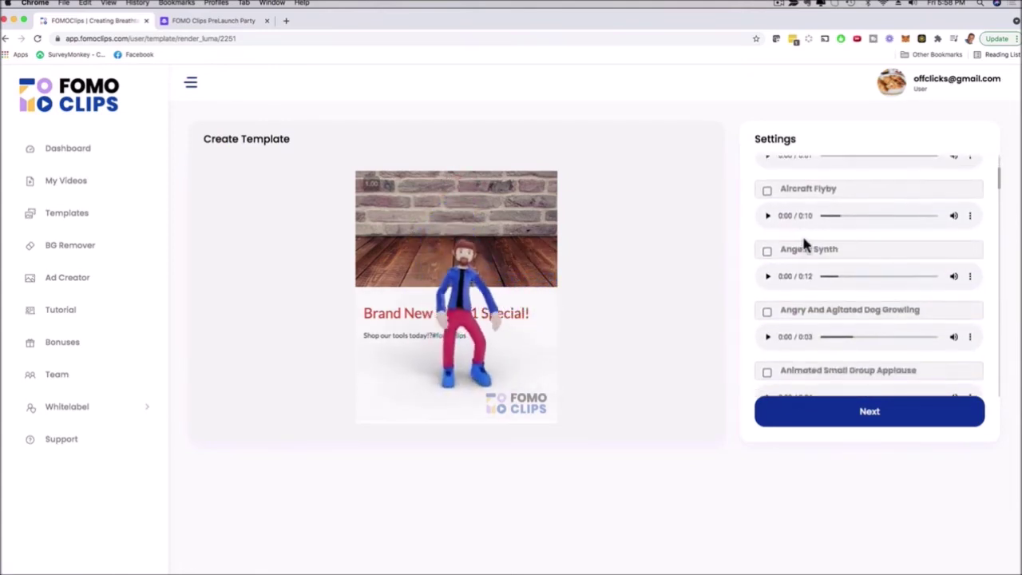
{"action": "scroll", "coordinate": [793, 245], "scroll_direction": "down", "scroll_amount": 3}
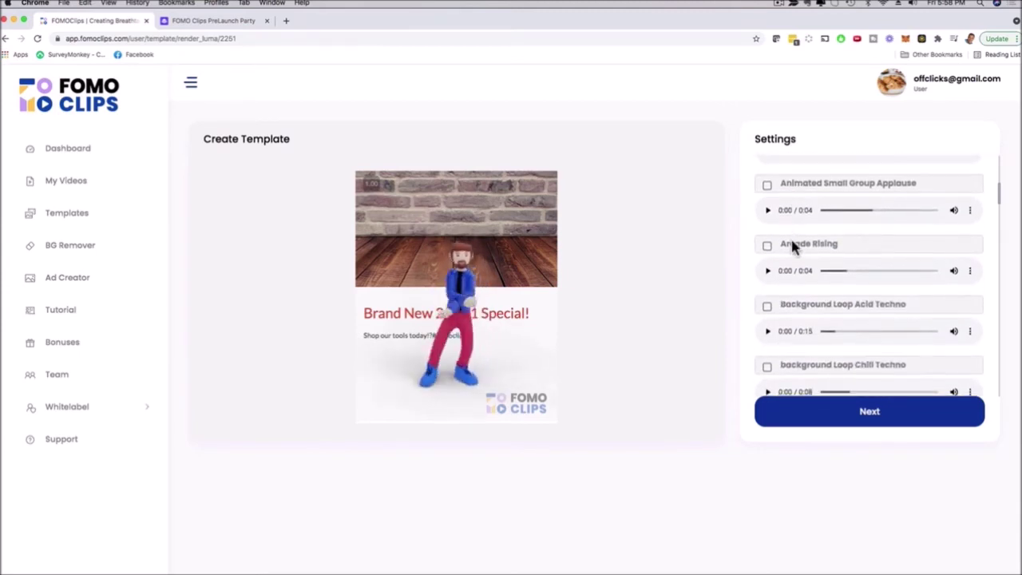
{"action": "scroll", "coordinate": [799, 300], "scroll_direction": "down", "scroll_amount": 2}
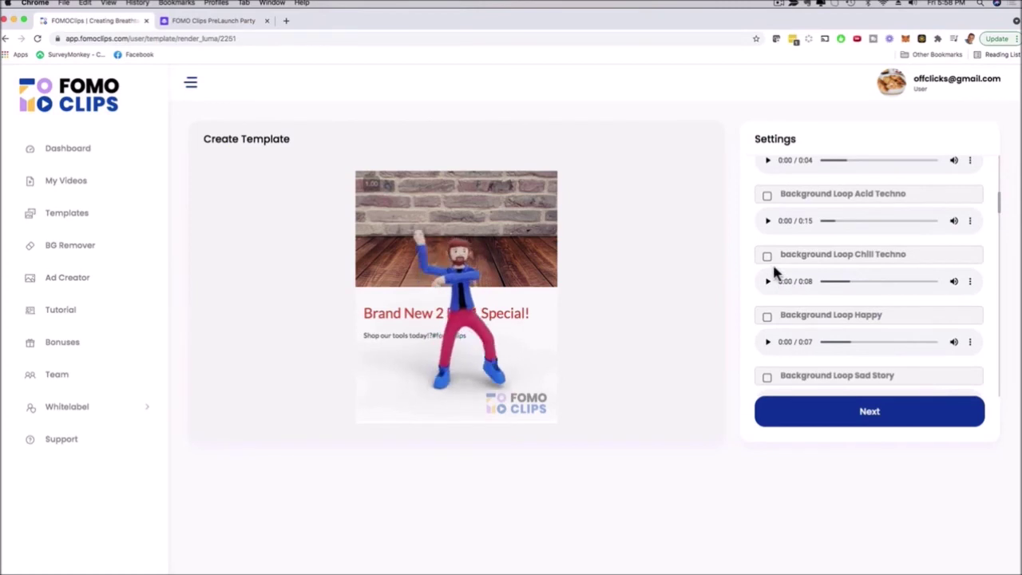
{"action": "left_click", "coordinate": [769, 282]}
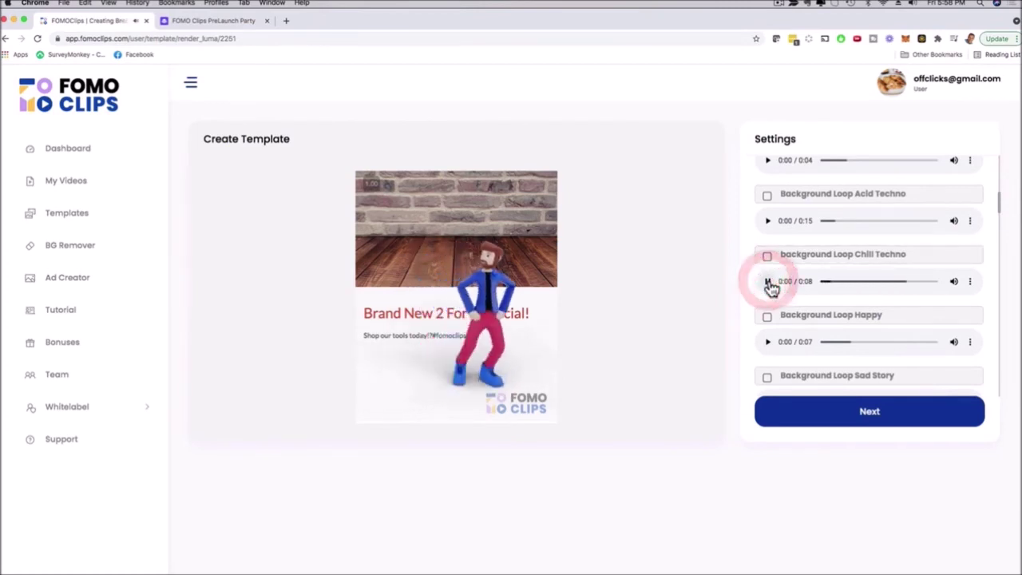
{"action": "left_click", "coordinate": [769, 281]}
{"action": "left_click", "coordinate": [768, 228]}
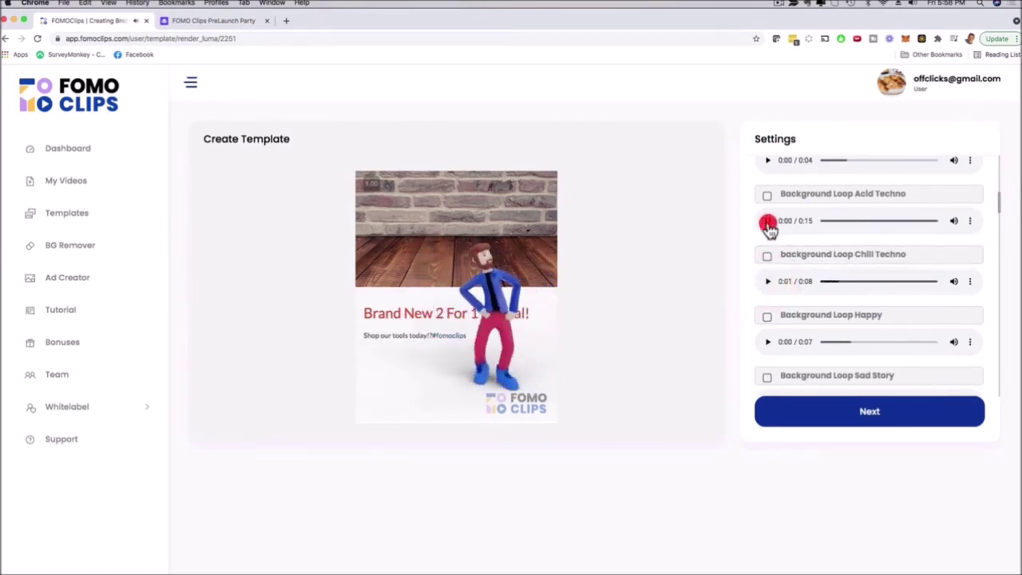
{"action": "left_click", "coordinate": [767, 196]}
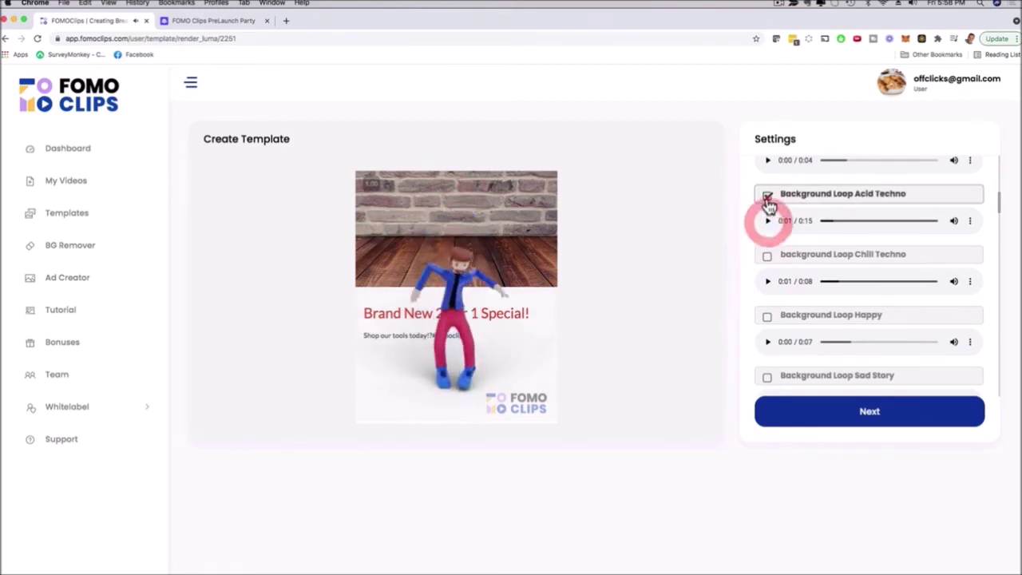
- Advance to 'All Set! Ready To Render!' and render the video
{"action": "left_click", "coordinate": [844, 416]}
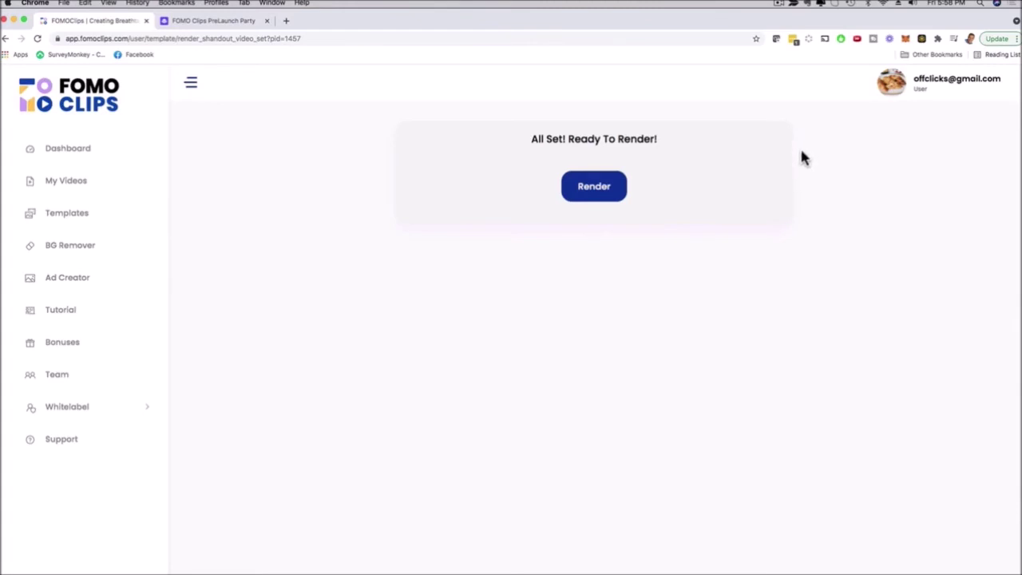
{"action": "left_click", "coordinate": [596, 192]}
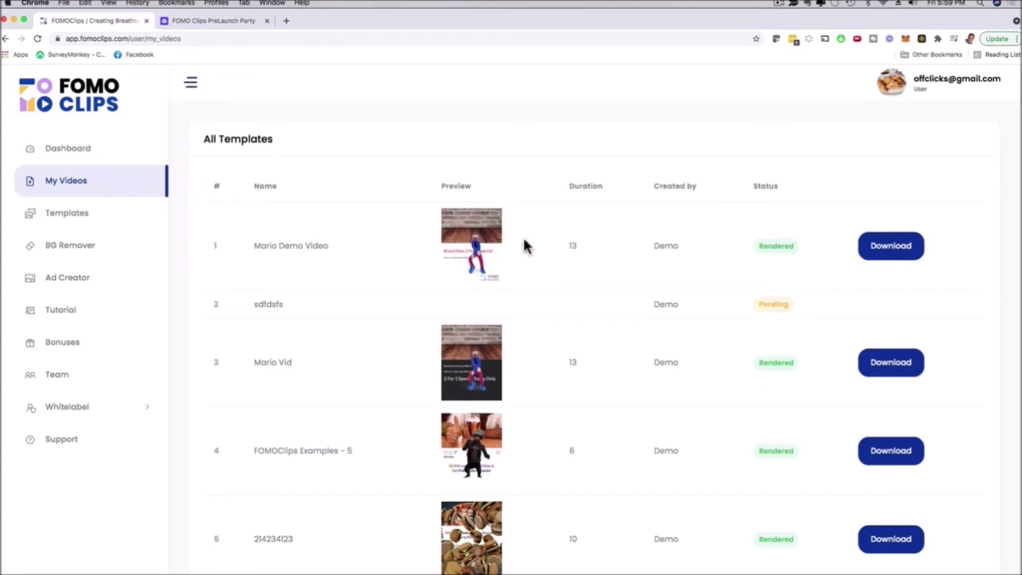
- Open the rendered MP4 in a new tab, play and pause it, then return to My Videos
{"action": "left_click", "coordinate": [865, 246]}
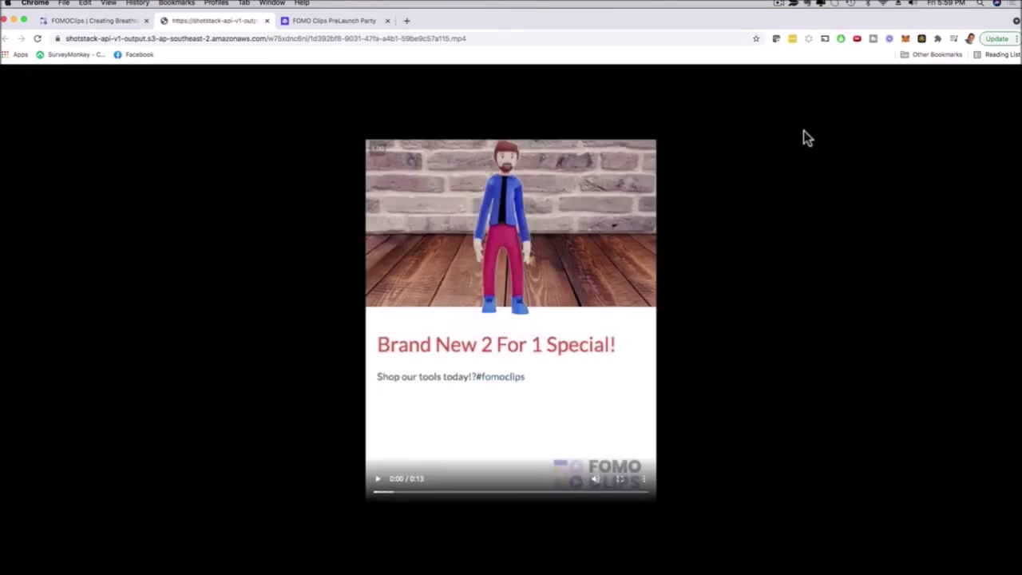
{"action": "left_click", "coordinate": [489, 355]}
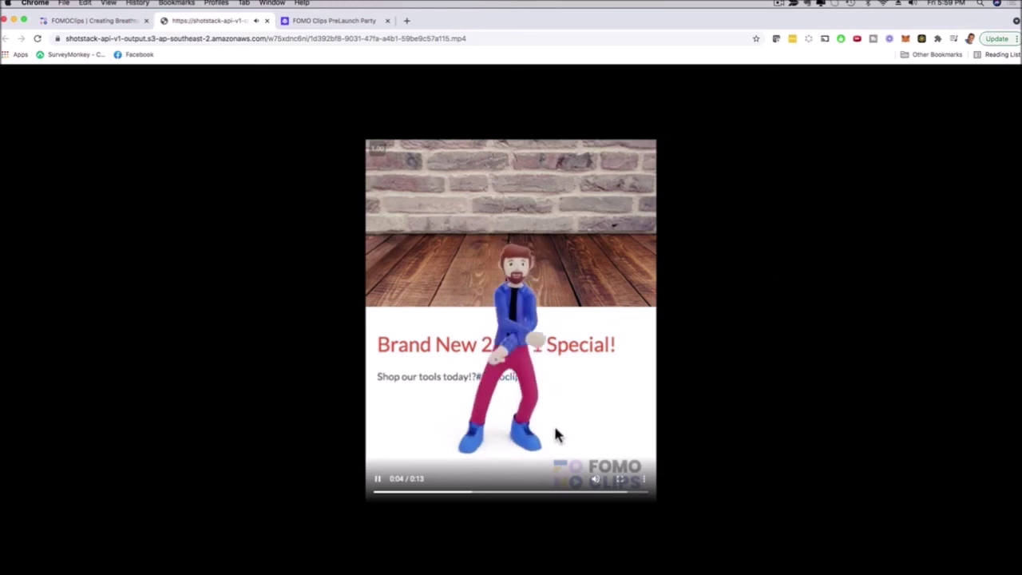
{"action": "left_click", "coordinate": [380, 480]}
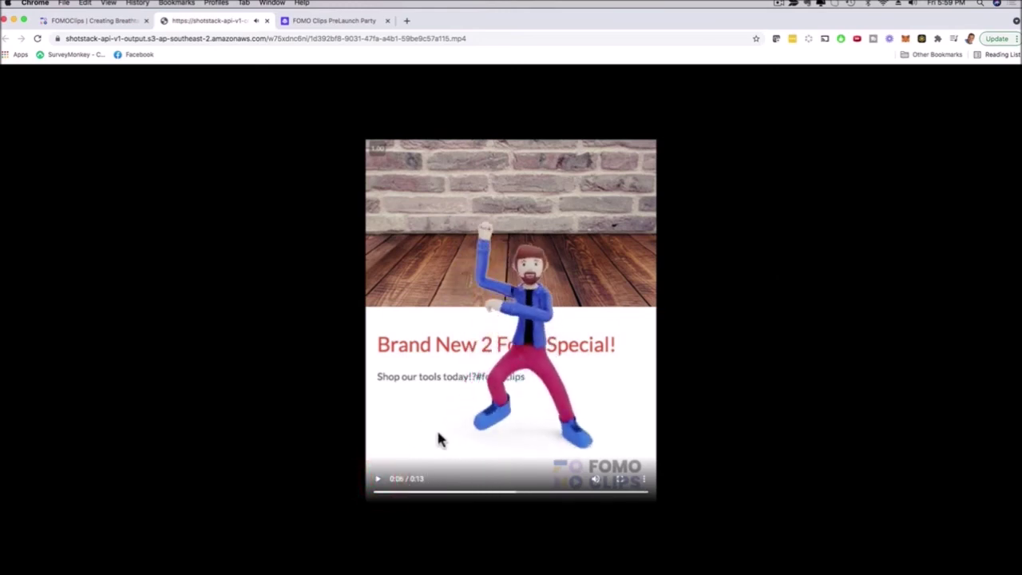
{"action": "left_click", "coordinate": [378, 480]}
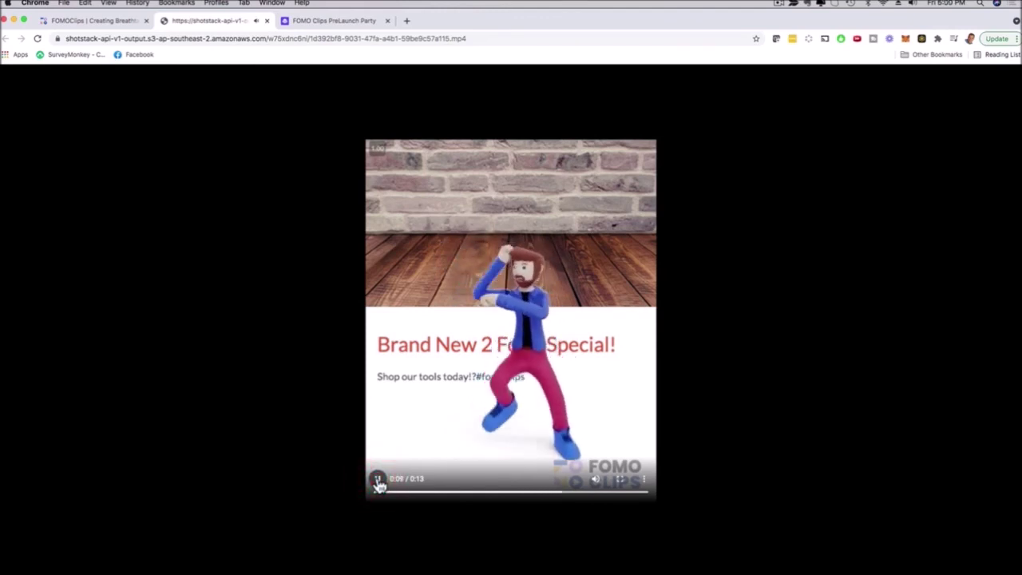
{"action": "left_click", "coordinate": [378, 479]}
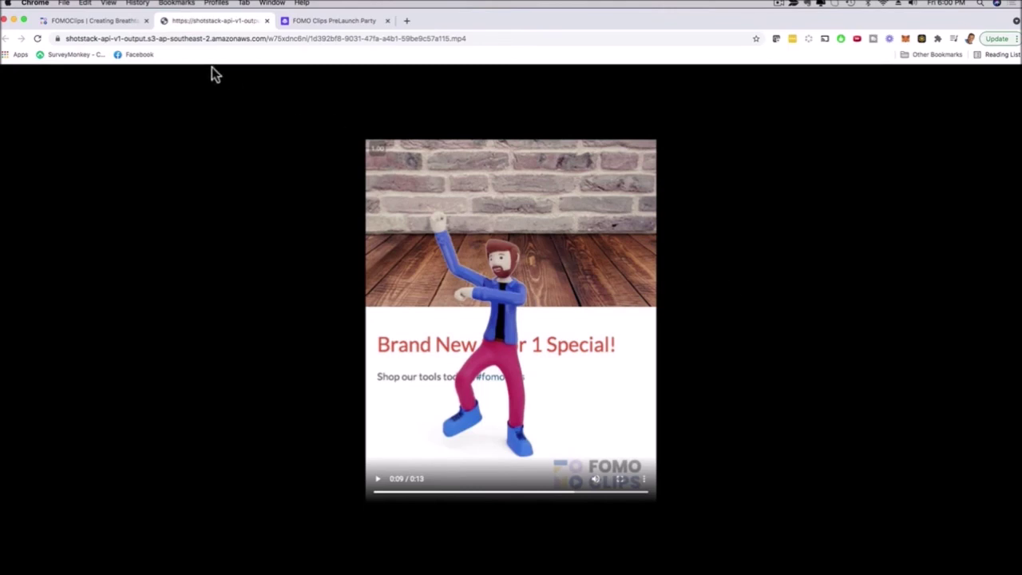
{"action": "left_click", "coordinate": [90, 21]}
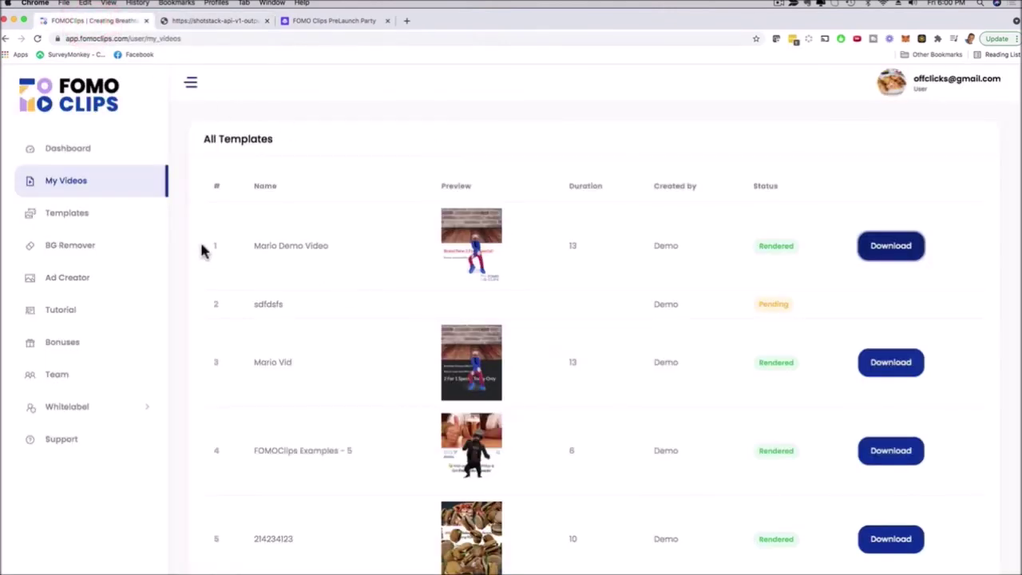
- Go to the Dashboard showing campaign, video and credit totals
{"action": "left_click", "coordinate": [66, 150]}
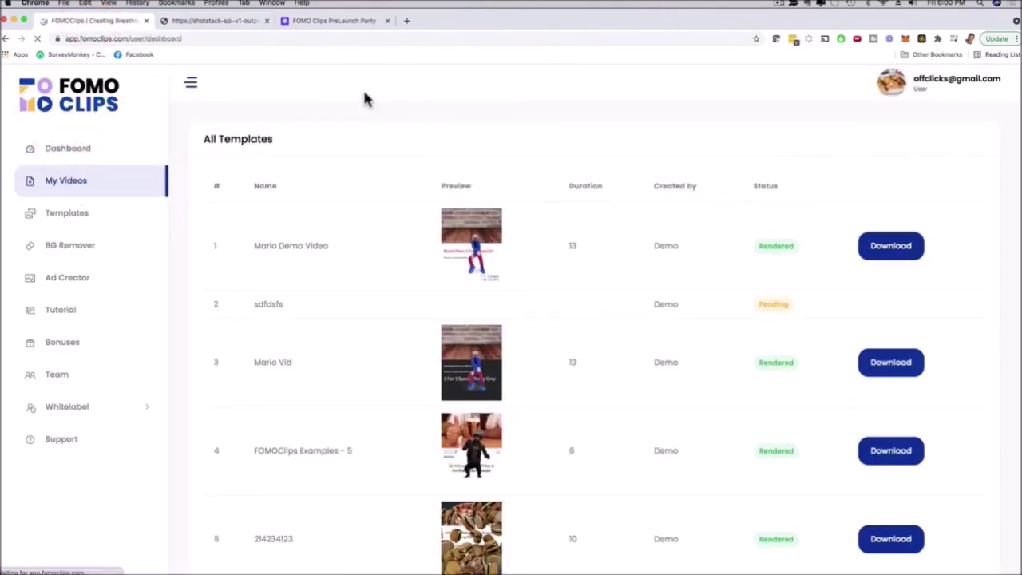